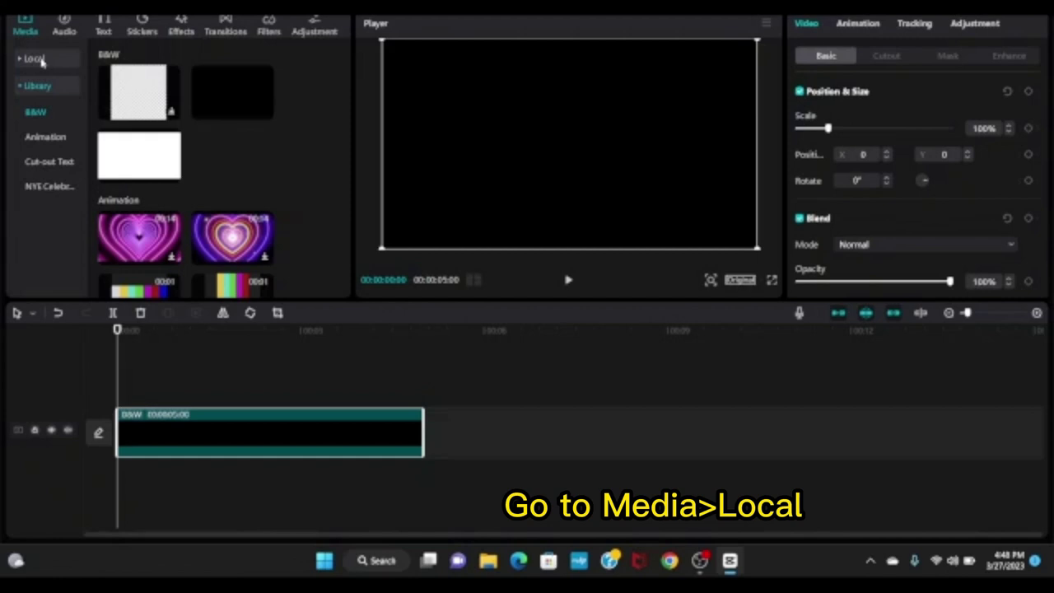
Step: Add the two local river and flower videos to the timeline and move the black clip to a track above them
left_click(34, 59)
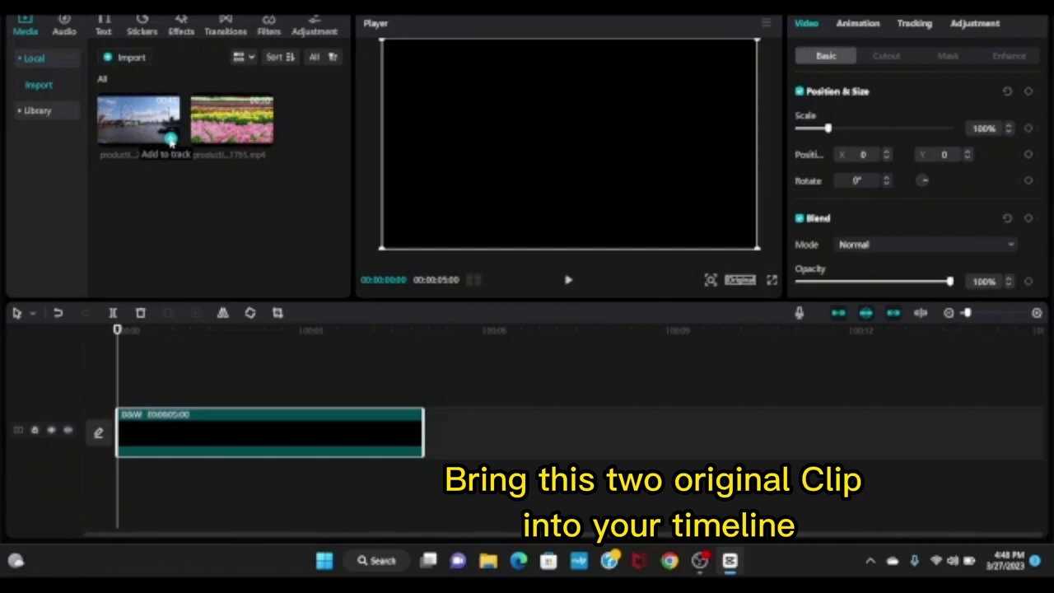
left_click(171, 140)
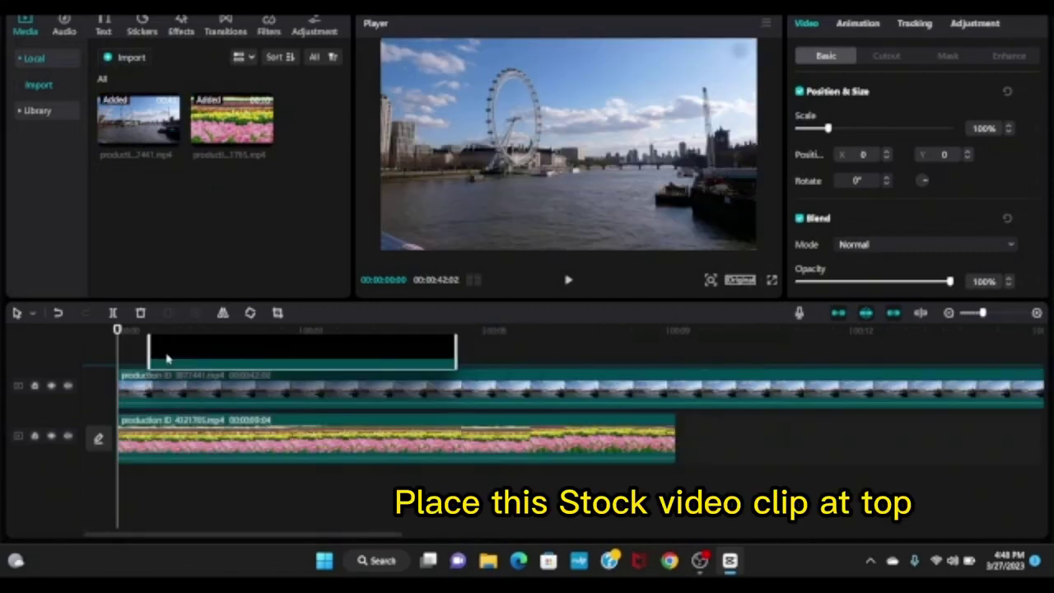
left_click_drag(148, 358, 147, 359)
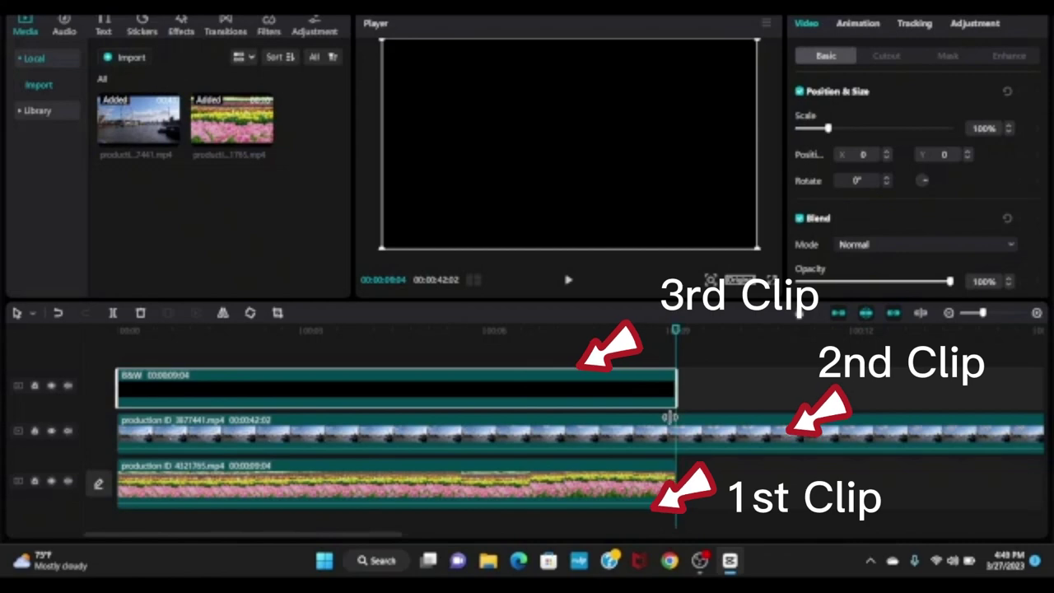
Step: Split the river clip at the end of the other two clips and delete its remainder
left_click(658, 440)
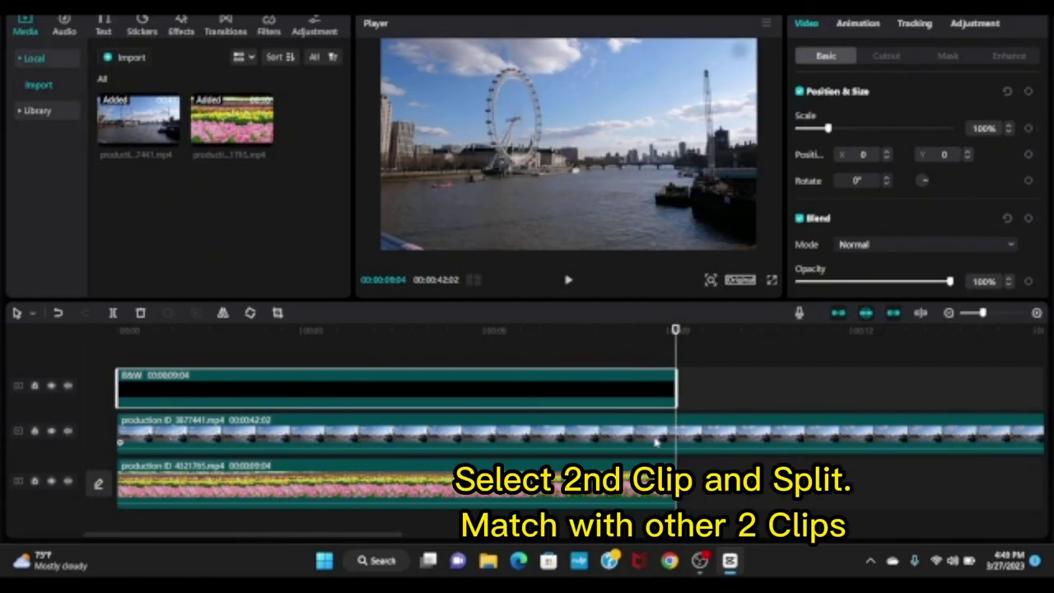
left_click(656, 442)
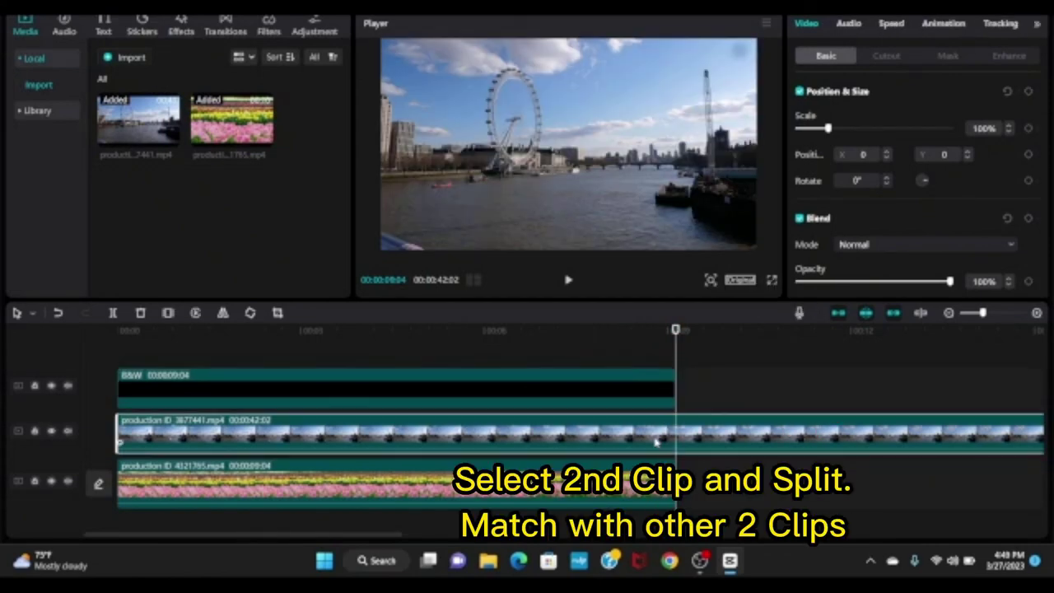
left_click(115, 313)
key("Delete")
Step: Delete the river and flower clips from the timeline, keeping only the black clip
left_click(511, 438)
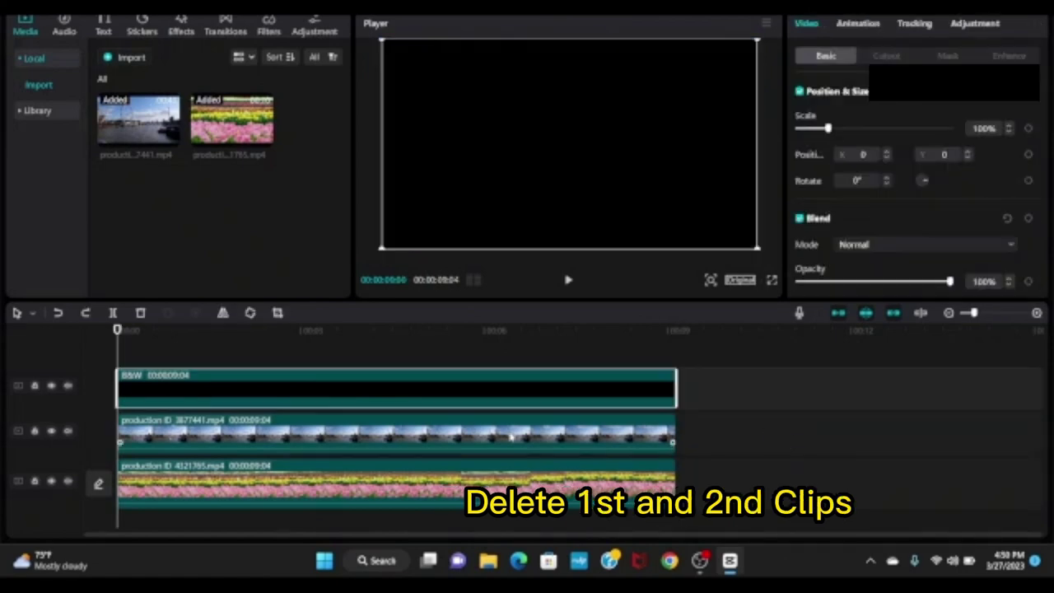
key("Delete")
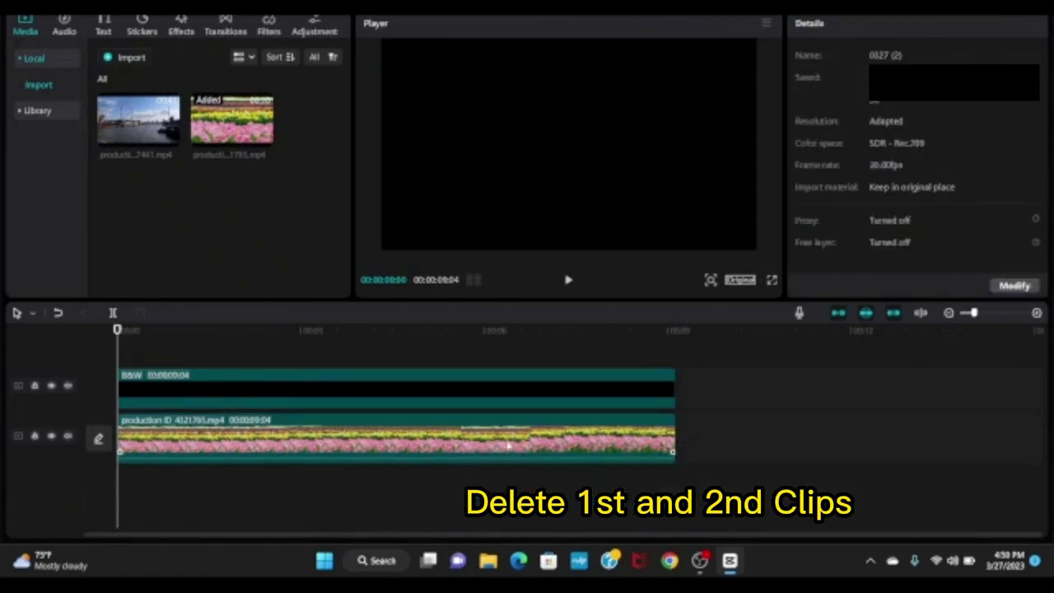
key("Delete")
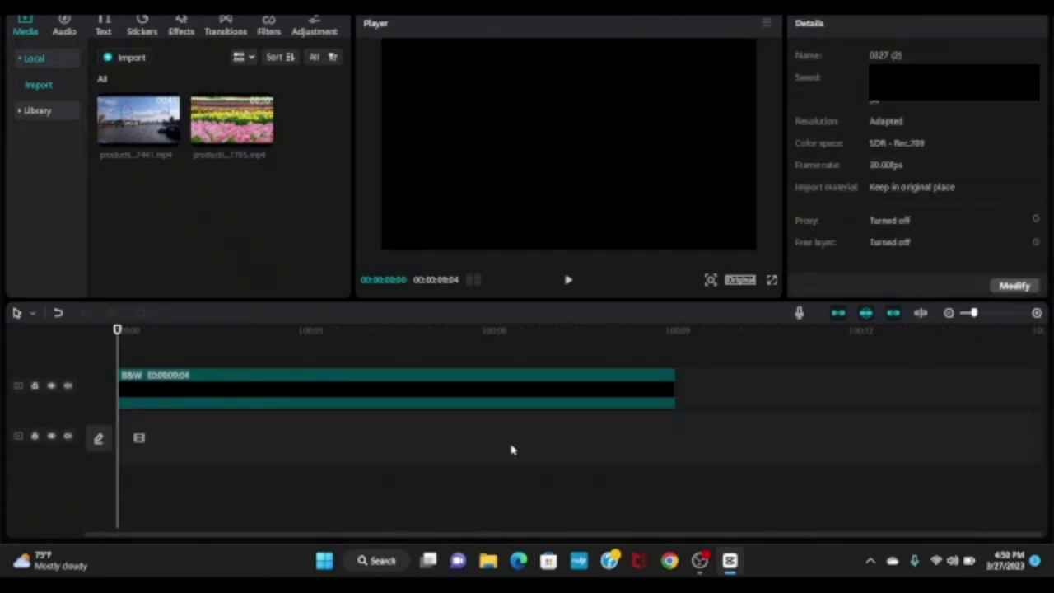
Step: Add a default text clip at the start of the timeline and extend it to the black clip's end
left_click(103, 24)
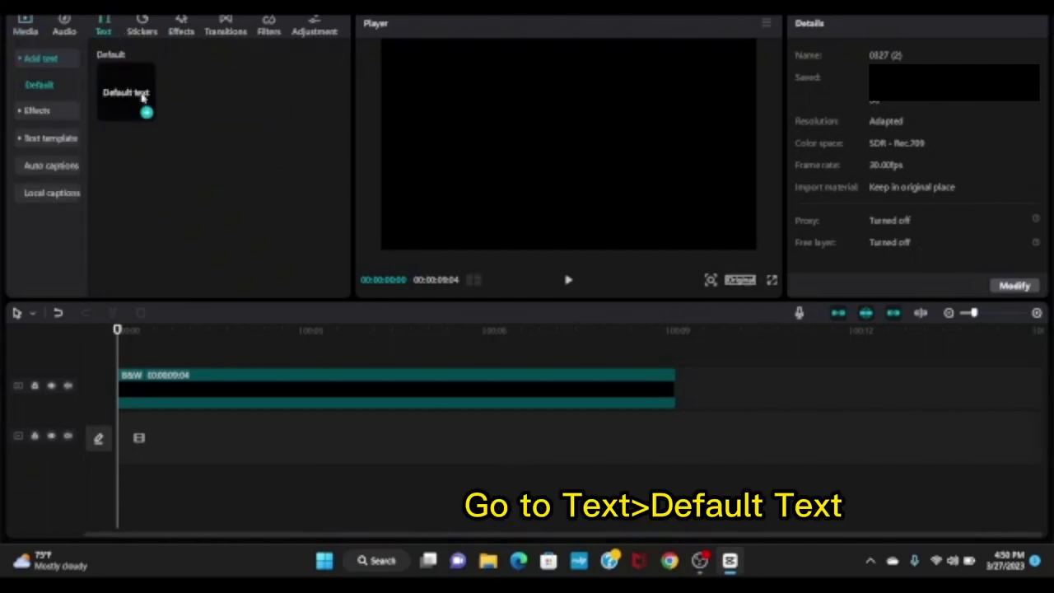
left_click(146, 112)
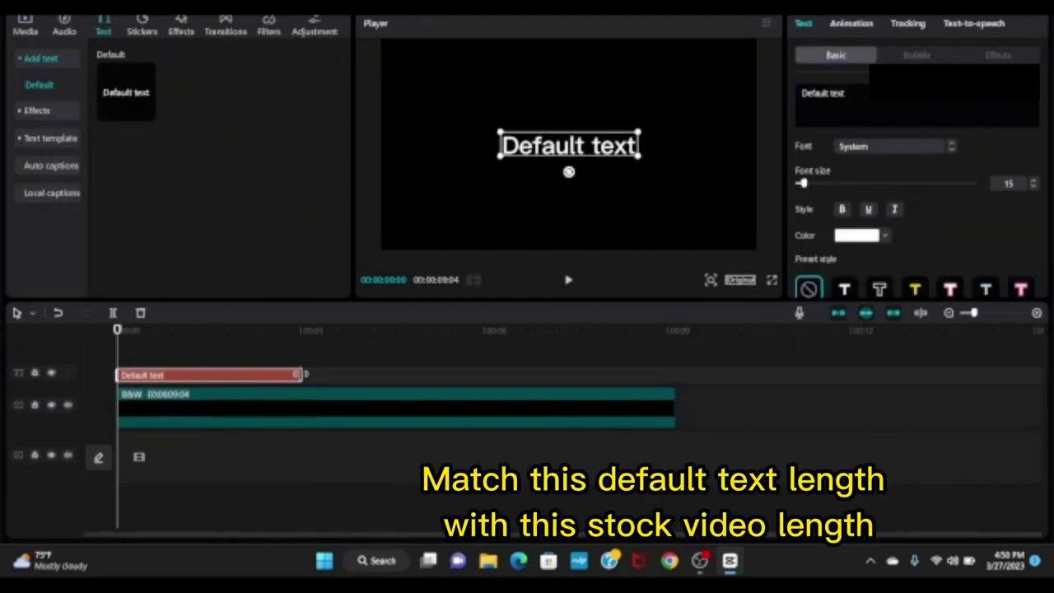
left_click_drag(301, 374, 675, 381)
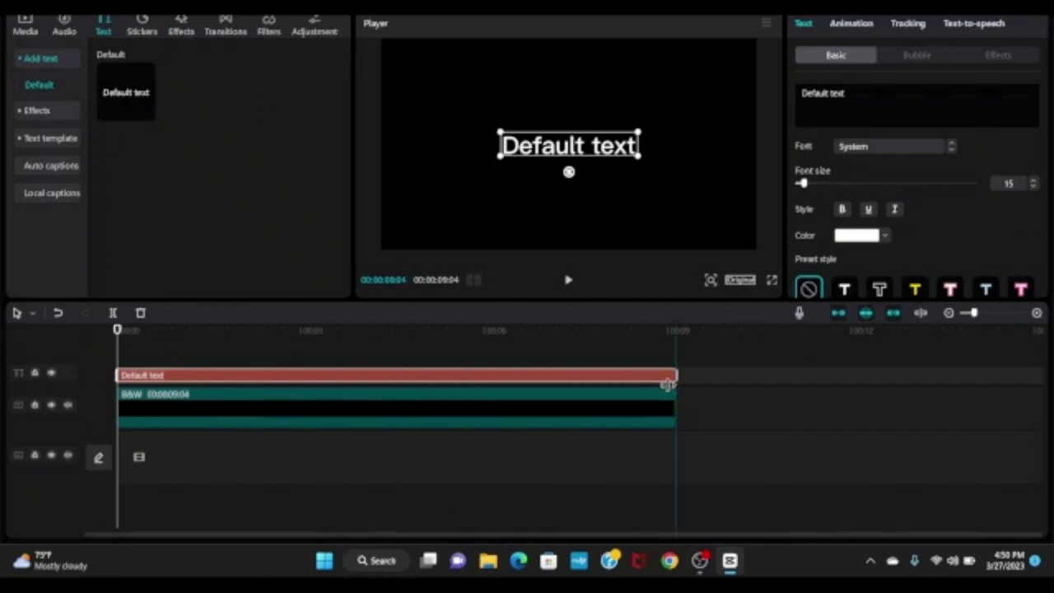
Step: Replace the default text with FESTIVAL and set its font to Anton
left_click_drag(850, 95, 785, 90)
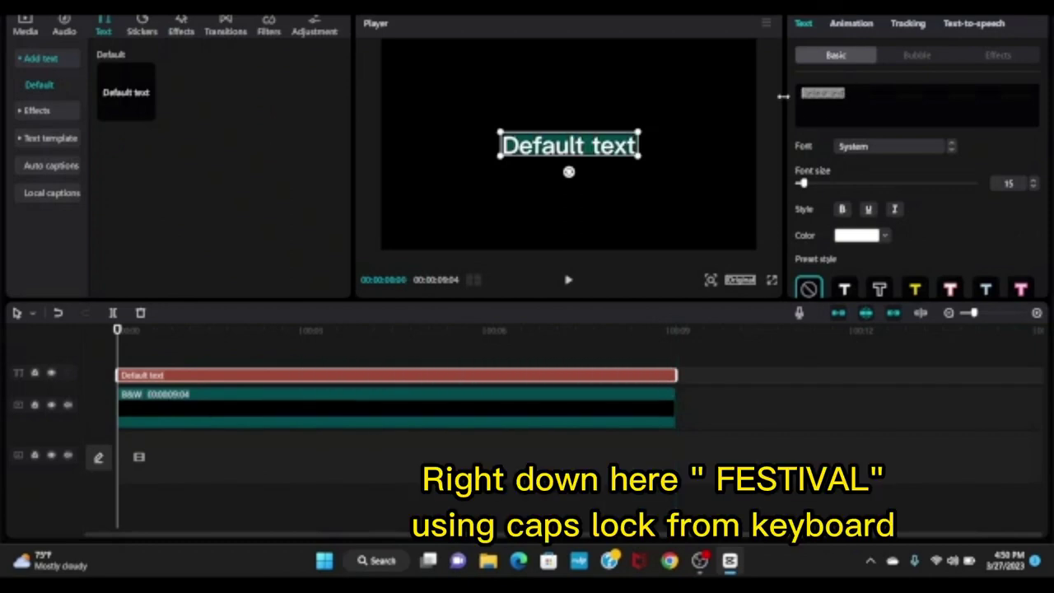
key("BackSpace")
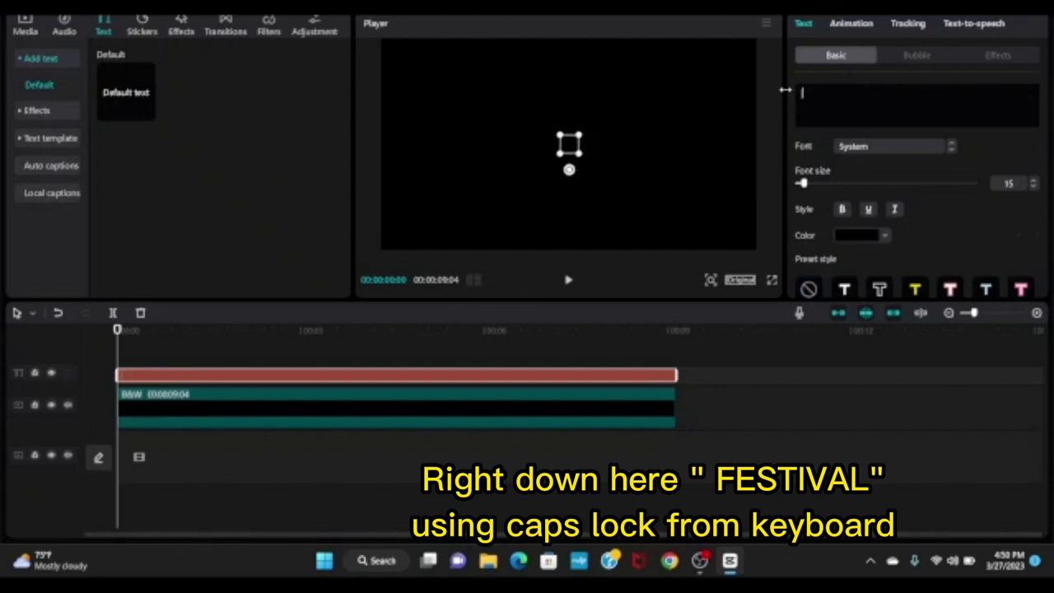
type("fe")
key("BackSpace")
key("BackSpace")
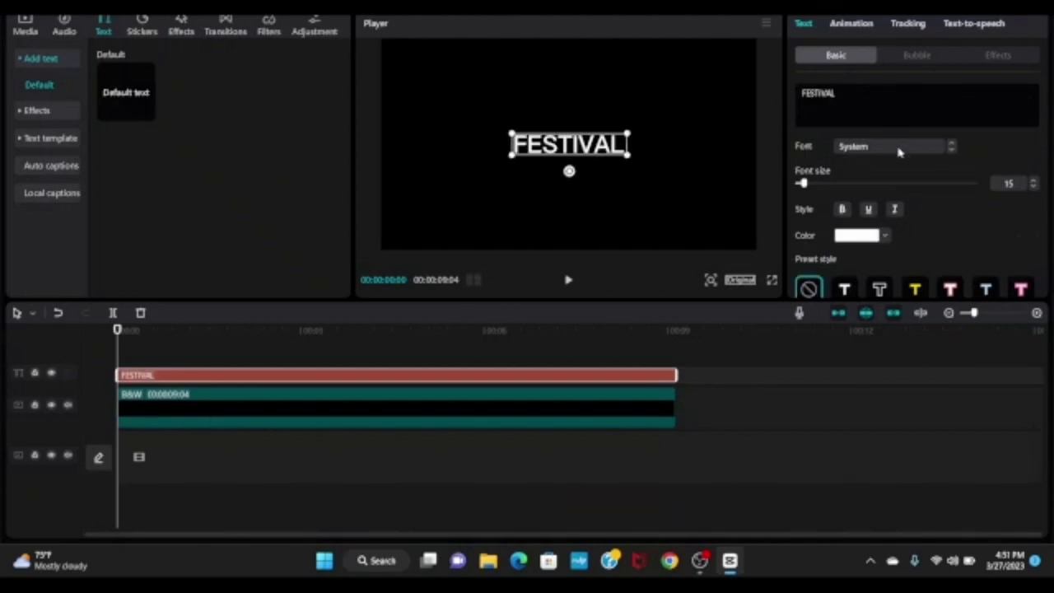
left_click(949, 145)
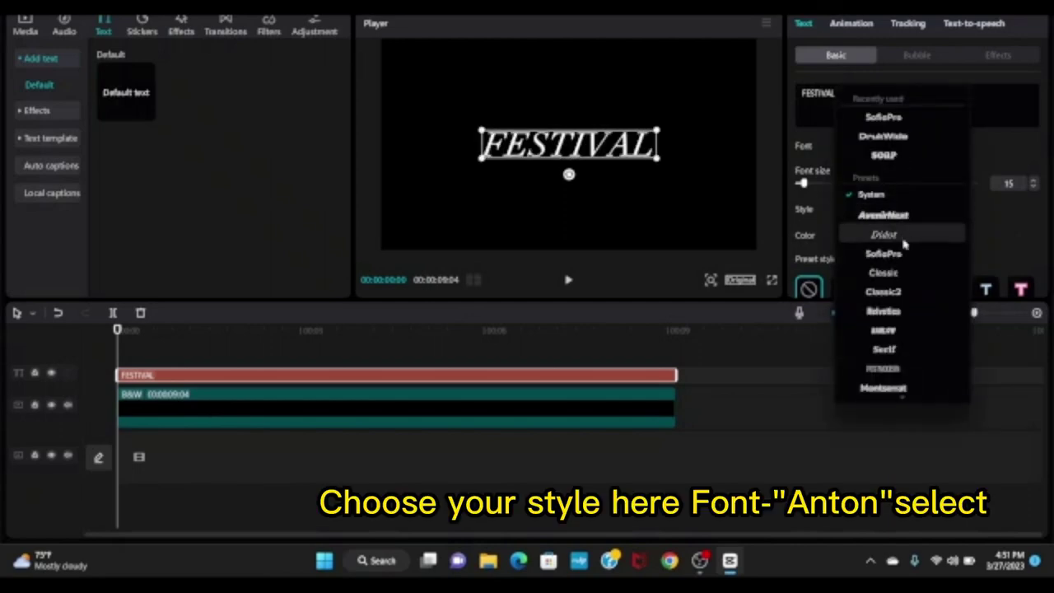
left_click(885, 334)
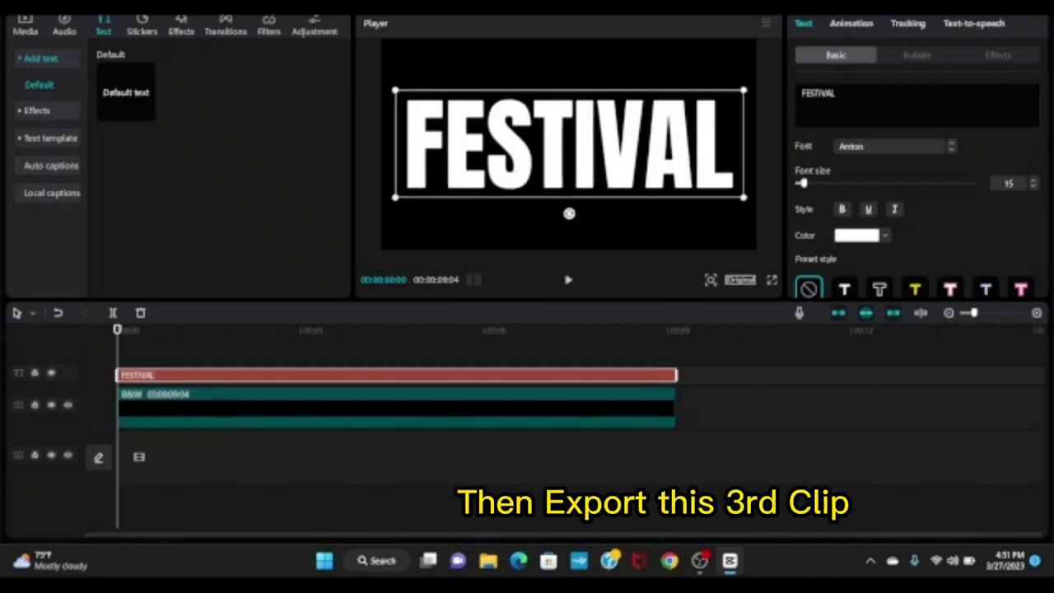
Step: Export the FESTIVAL title video and delete all clips from the timeline
key("ctrl+e")
left_click(656, 452)
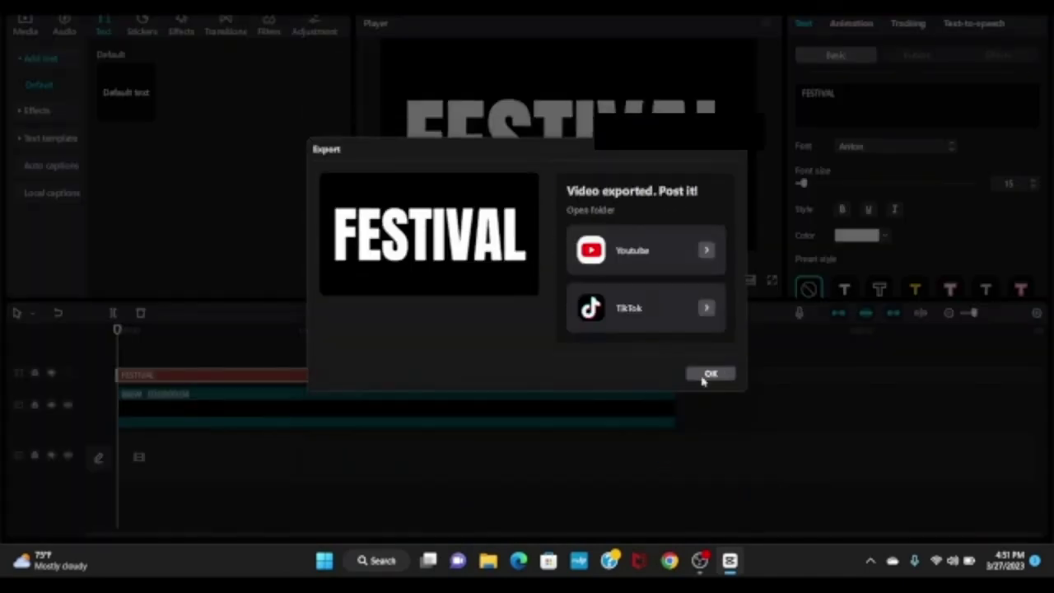
left_click(706, 372)
left_click_drag(741, 364, 556, 429)
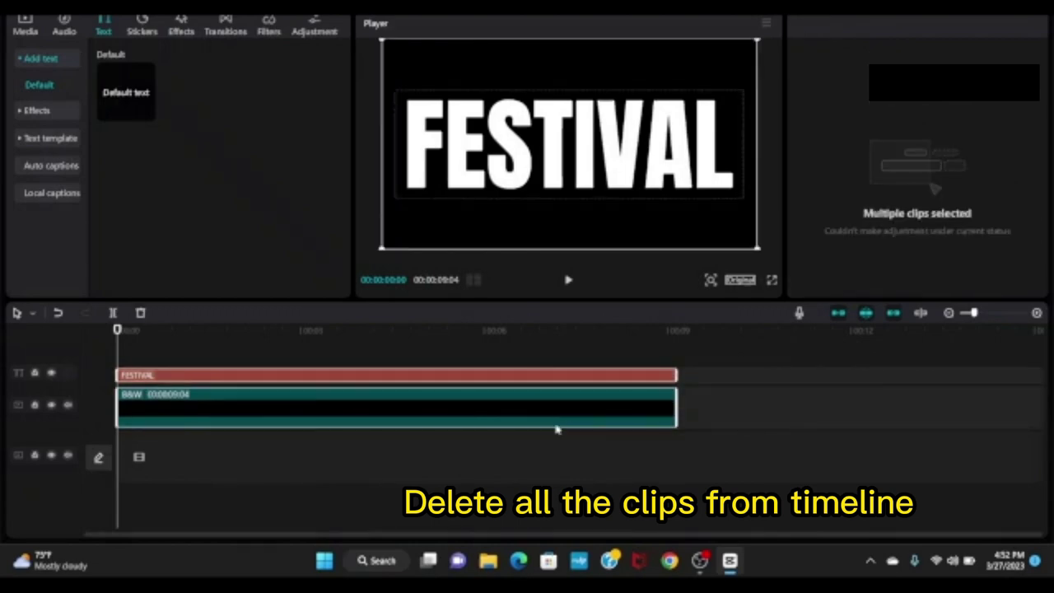
key("Delete")
Step: Import the exported FESTIVAL video from the Desktop into the local media
left_click(26, 22)
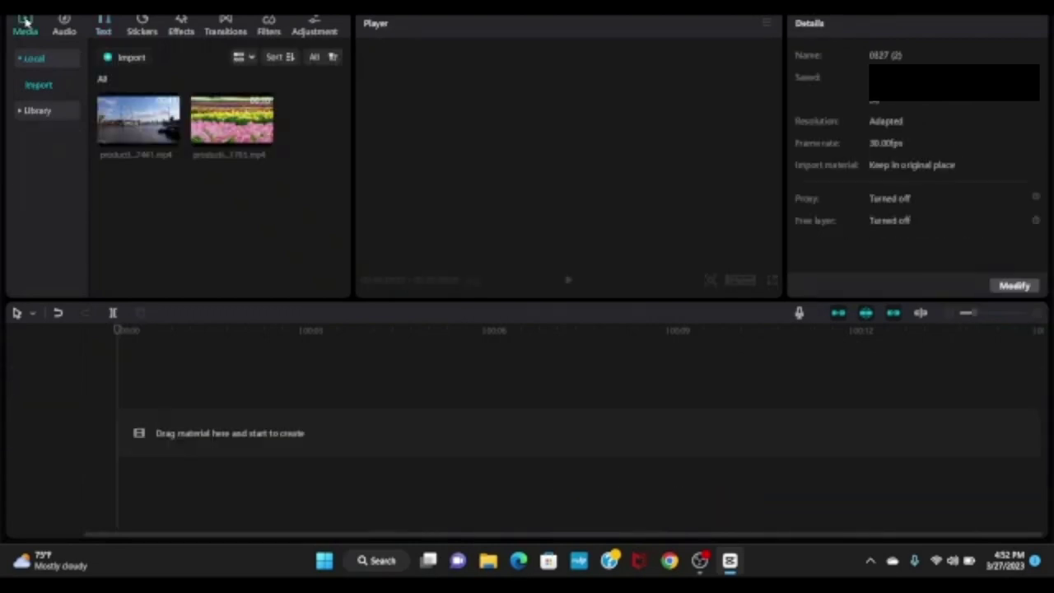
left_click(124, 57)
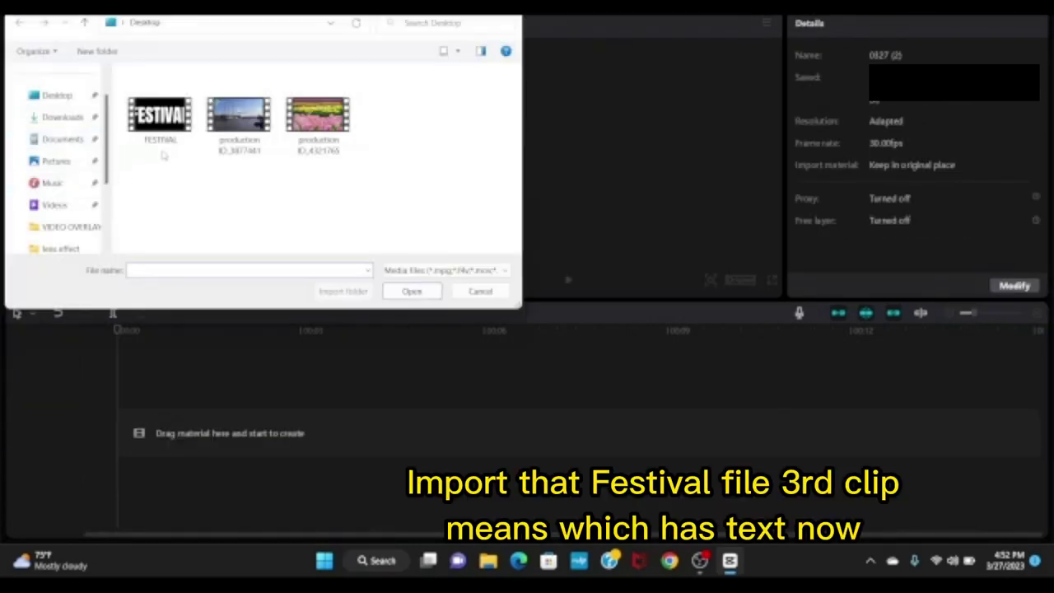
left_click(161, 115)
left_click(414, 294)
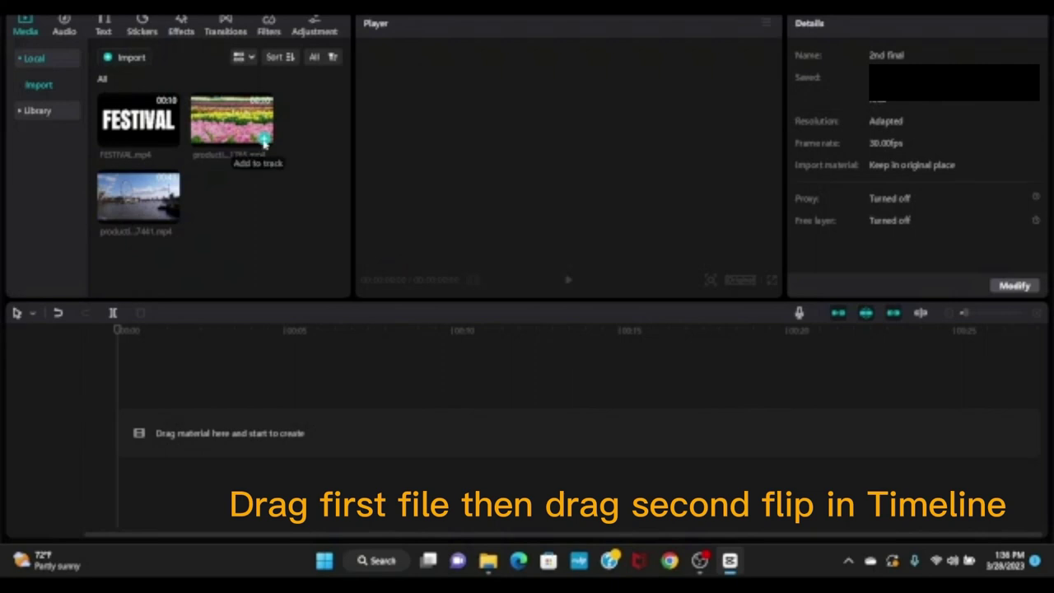
Step: Stack the flower clip above the river clip on the timeline and trim the river clip to the flower clip's length
left_click(263, 146)
left_click(171, 215)
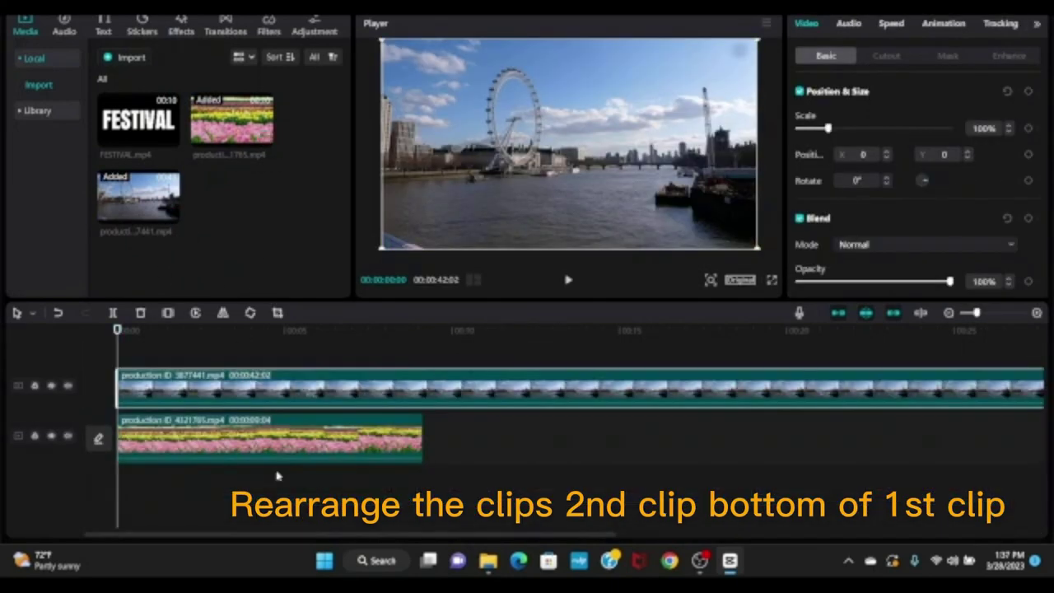
left_click_drag(291, 445, 285, 356)
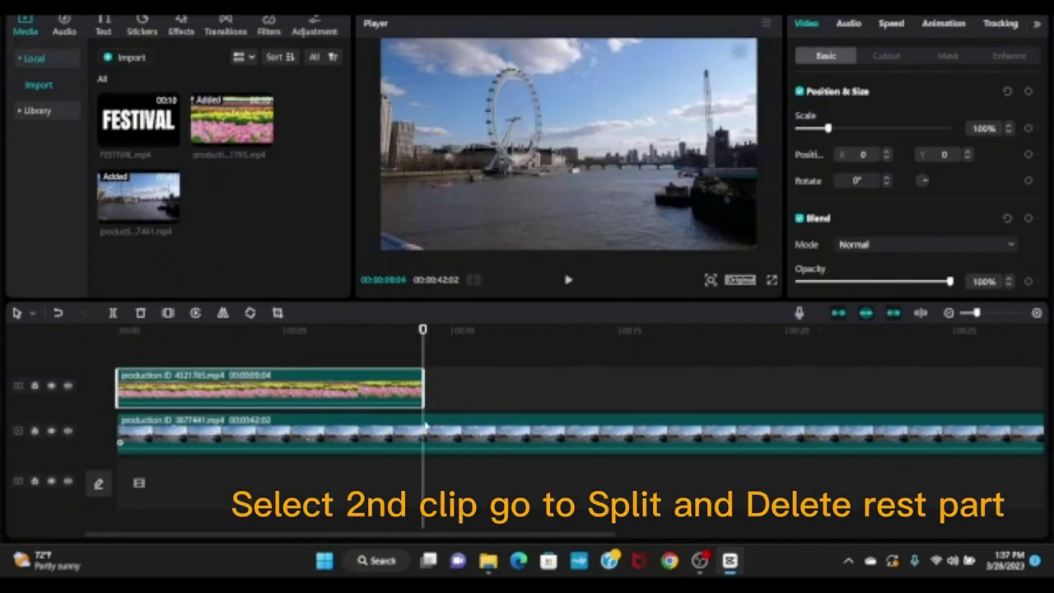
left_click(351, 421)
left_click(114, 313)
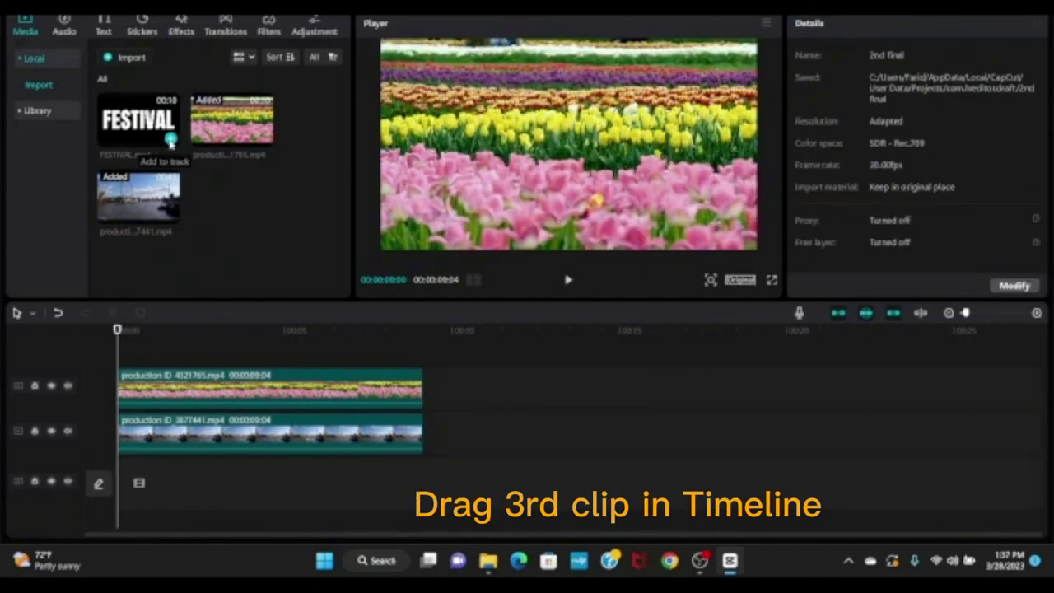
Step: Place FESTIVAL.mp4 on the track above the flower clip and set its blend mode to Darken
left_click(172, 138)
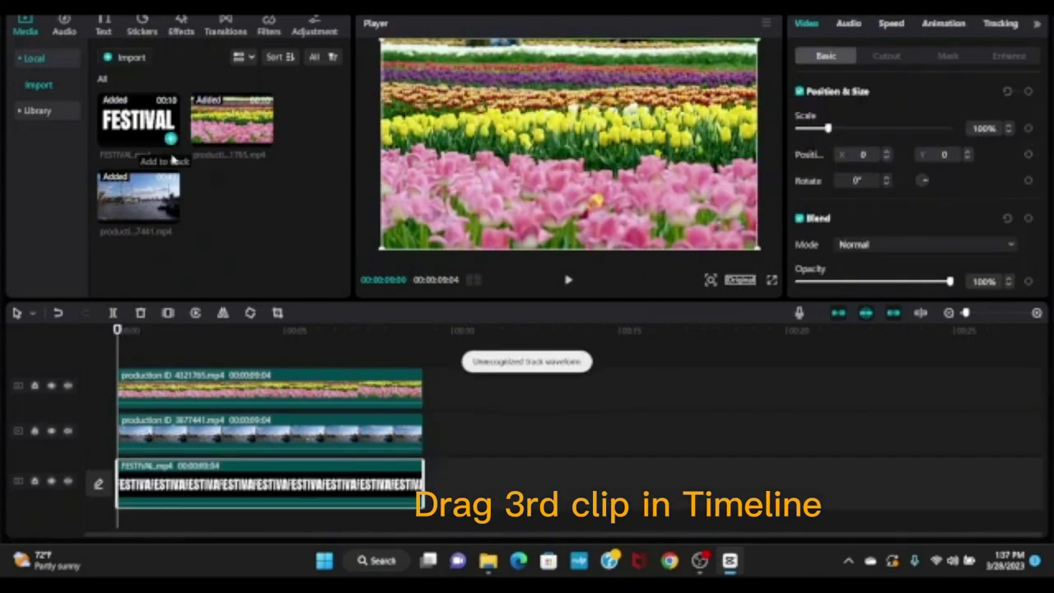
left_click_drag(206, 494, 206, 354)
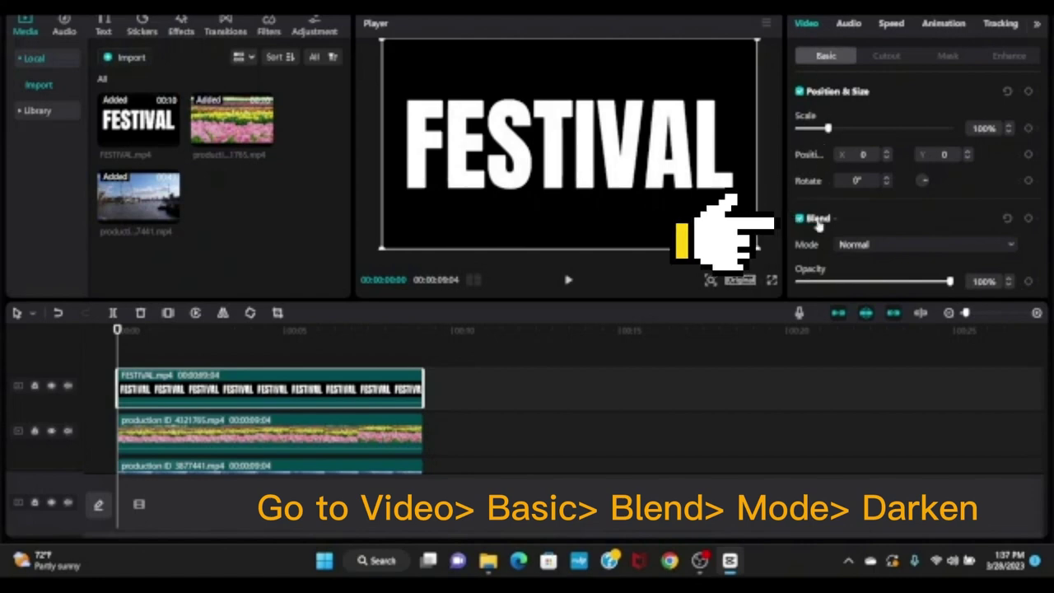
left_click(876, 245)
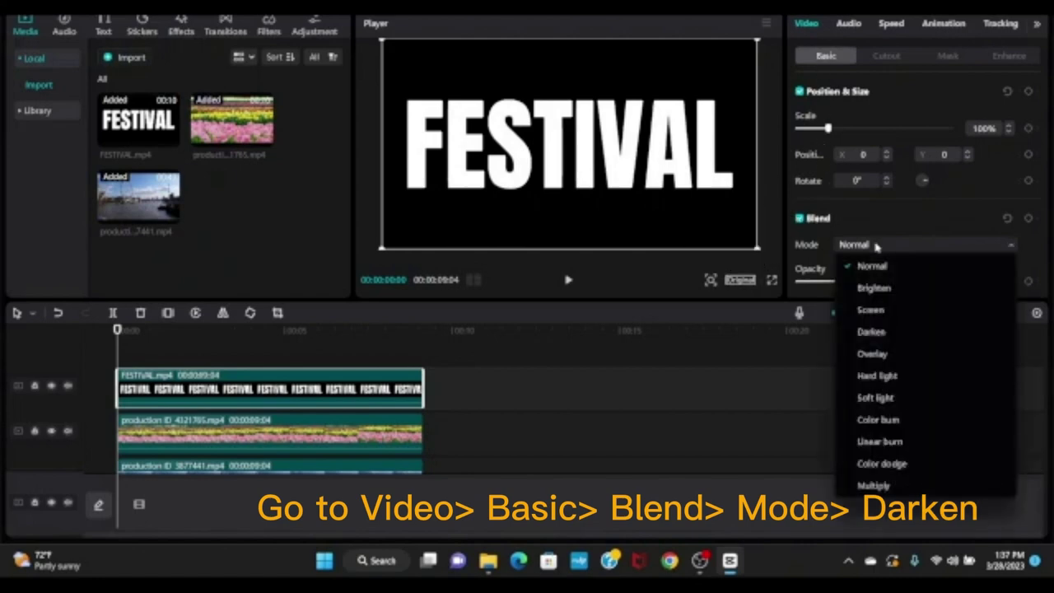
left_click(871, 332)
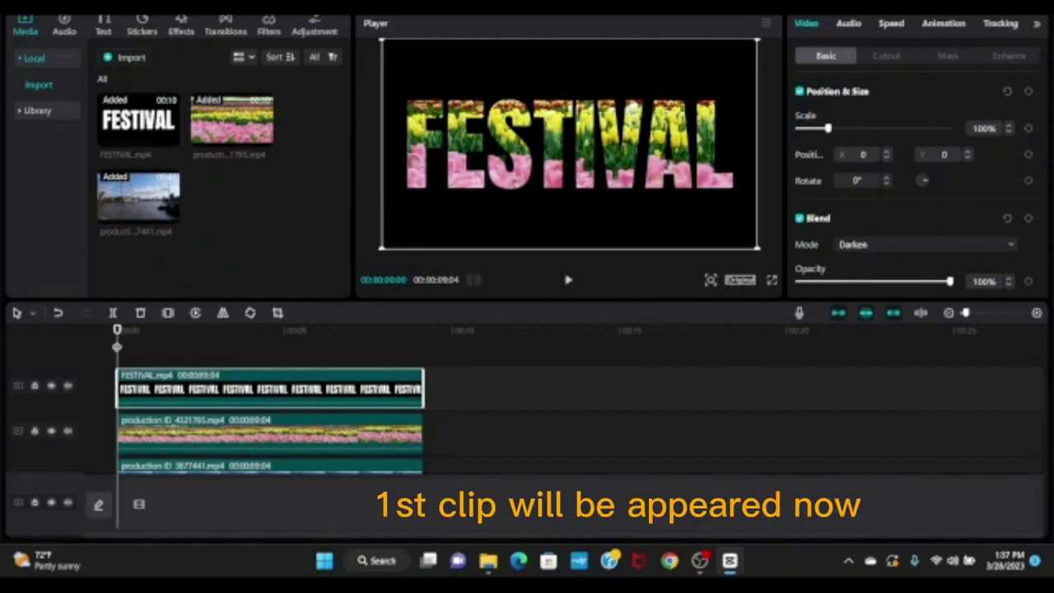
Step: Apply a Split mask to the flower clip and rotate it to -90° so the dividing line is vertical
left_click(231, 438)
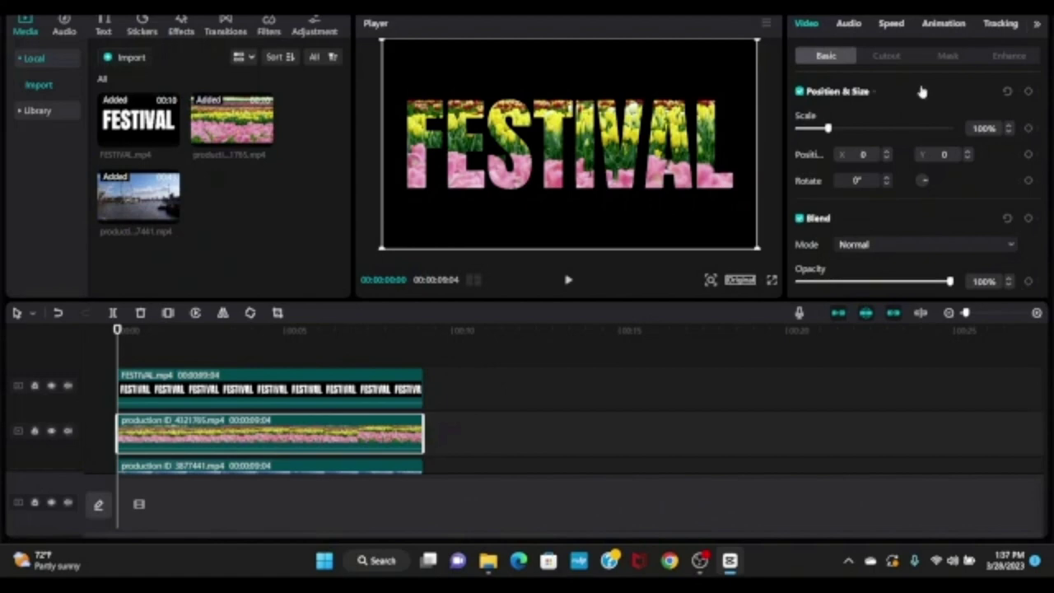
left_click(948, 56)
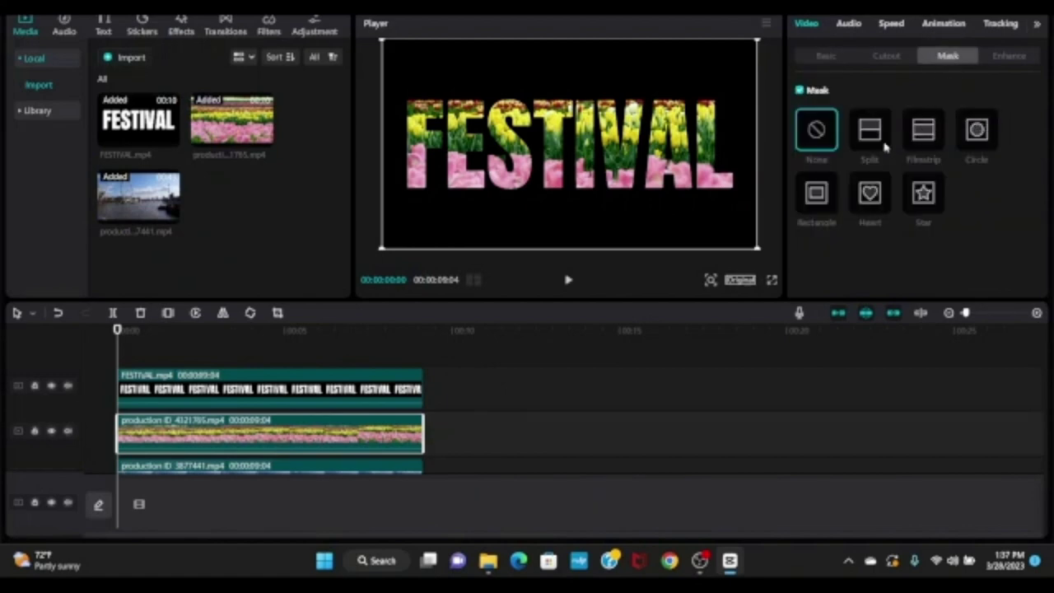
left_click(875, 140)
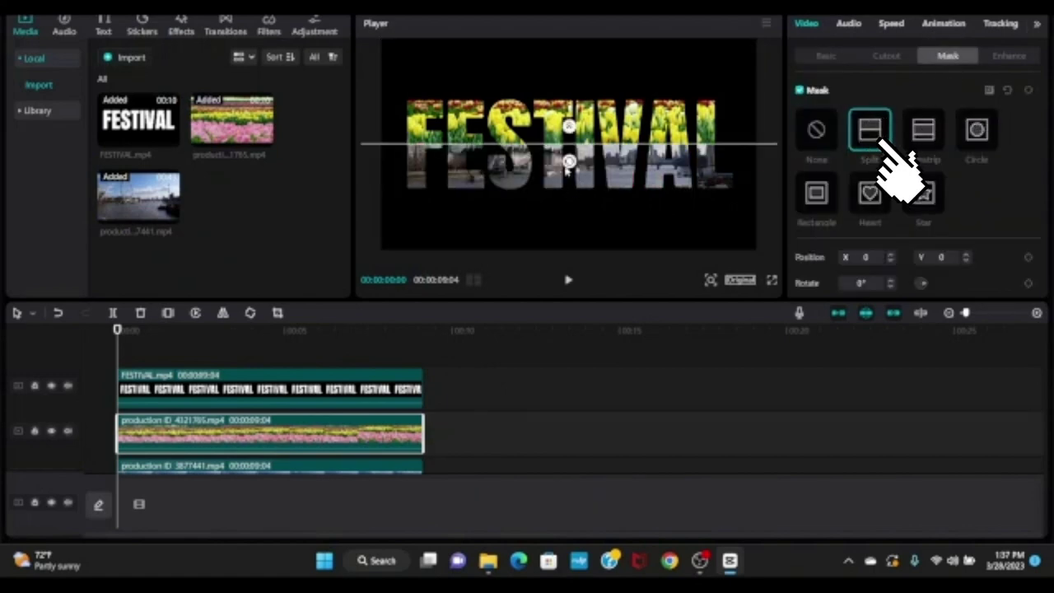
left_click_drag(566, 169, 619, 156)
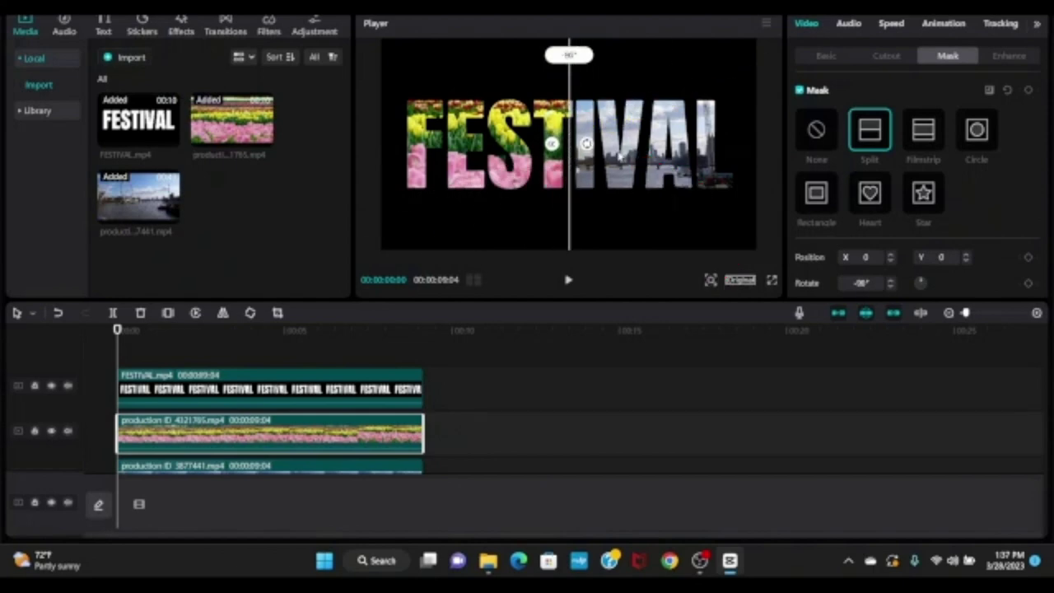
scroll(373, 363, "down", 1)
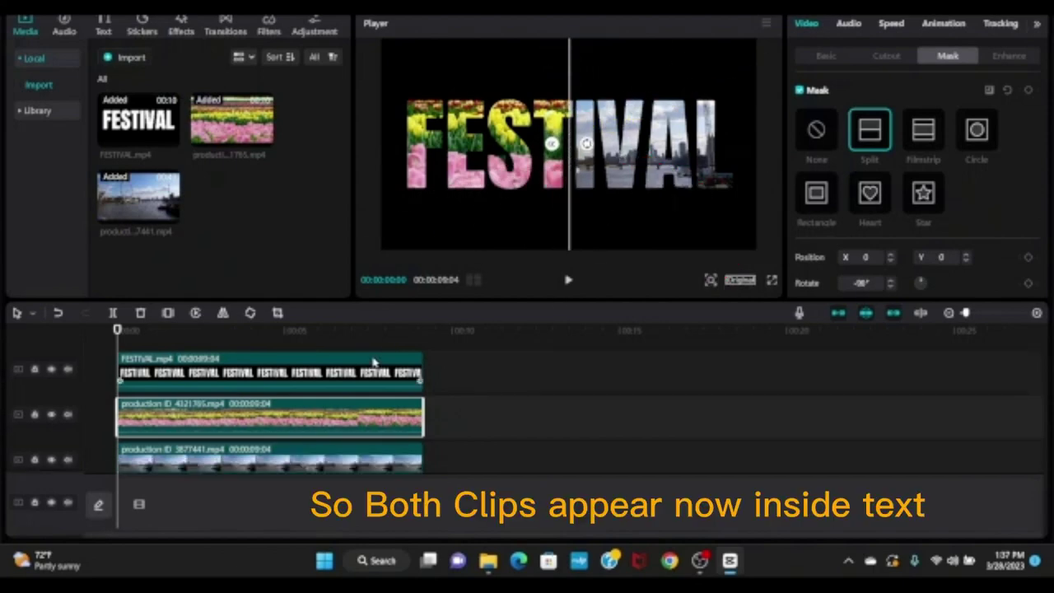
scroll(381, 365, "up", 1)
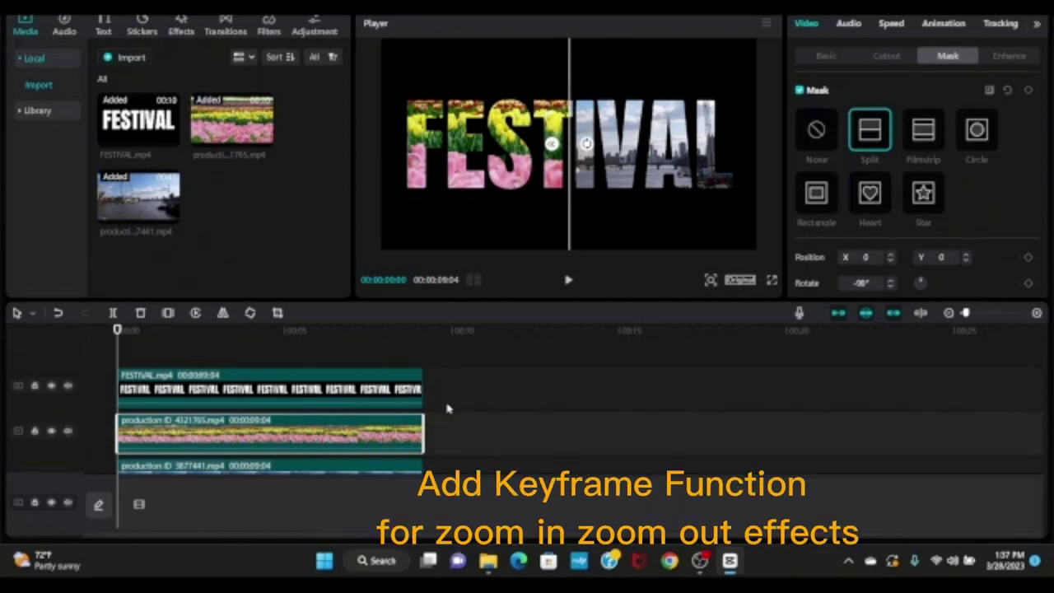
Step: Start the FESTIVAL clip's zoom-in with scale keyframes of 100% at its start and 122% at about 1 second
left_click(329, 398)
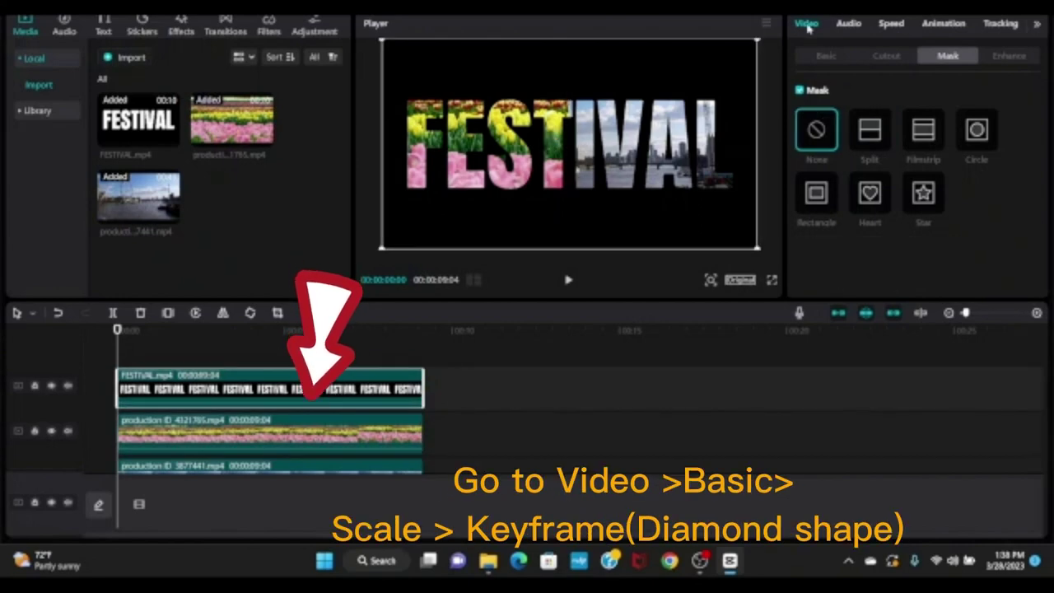
left_click(824, 58)
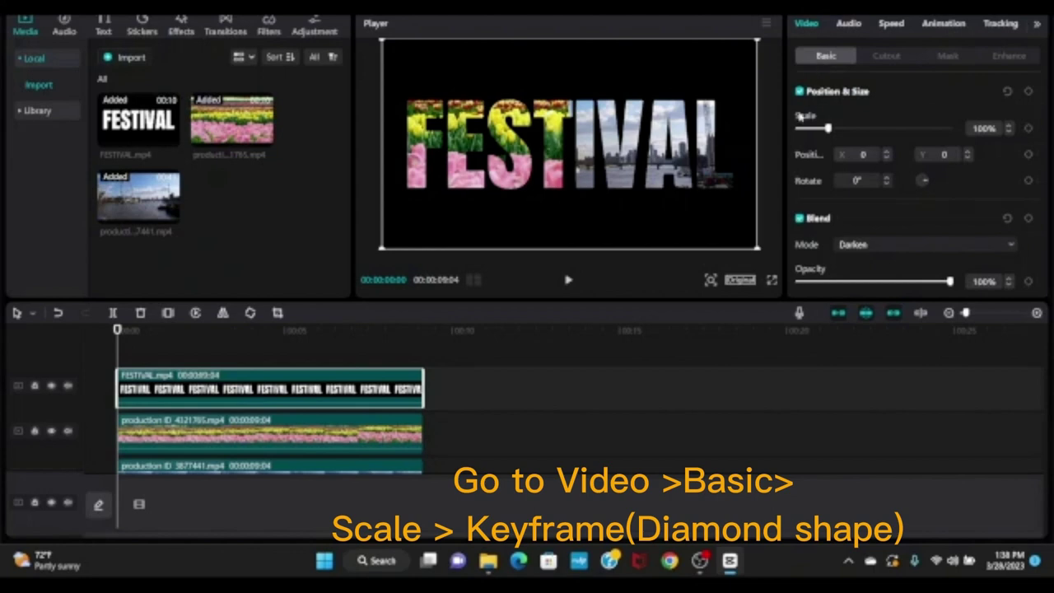
left_click(1028, 128)
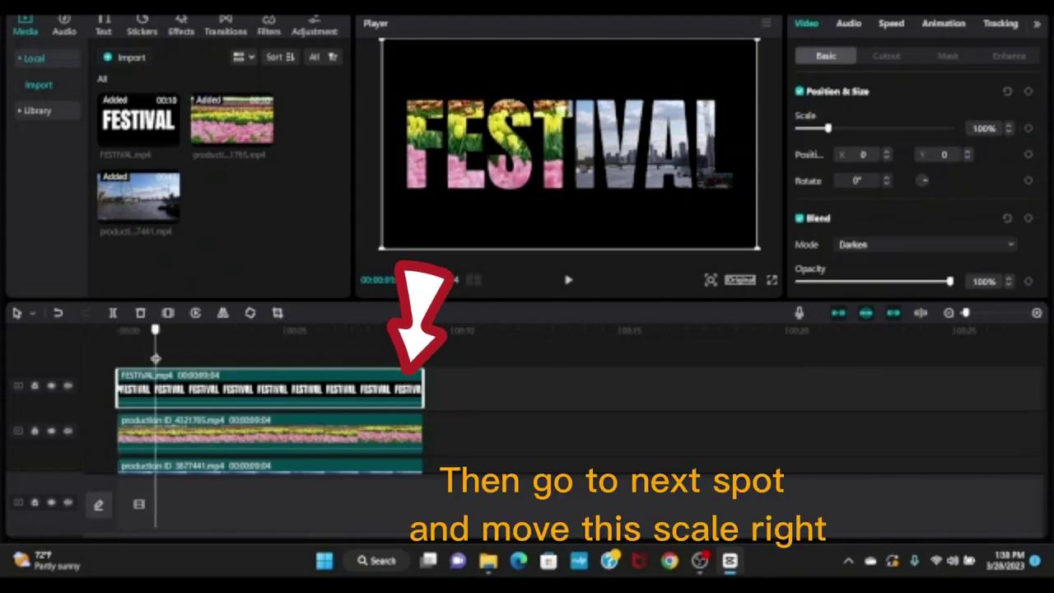
left_click(158, 355)
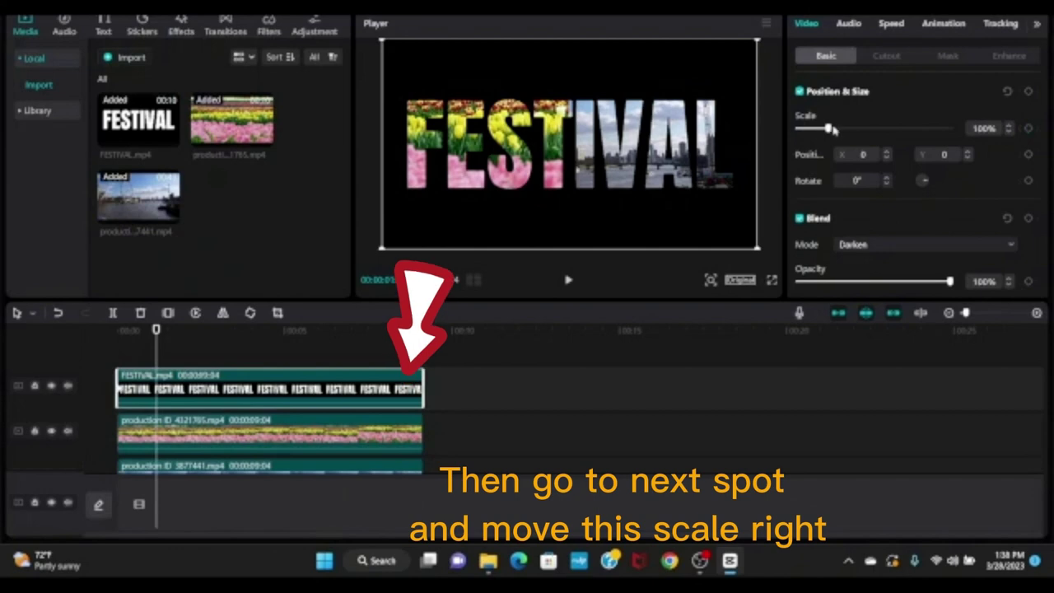
left_click_drag(829, 130, 837, 129)
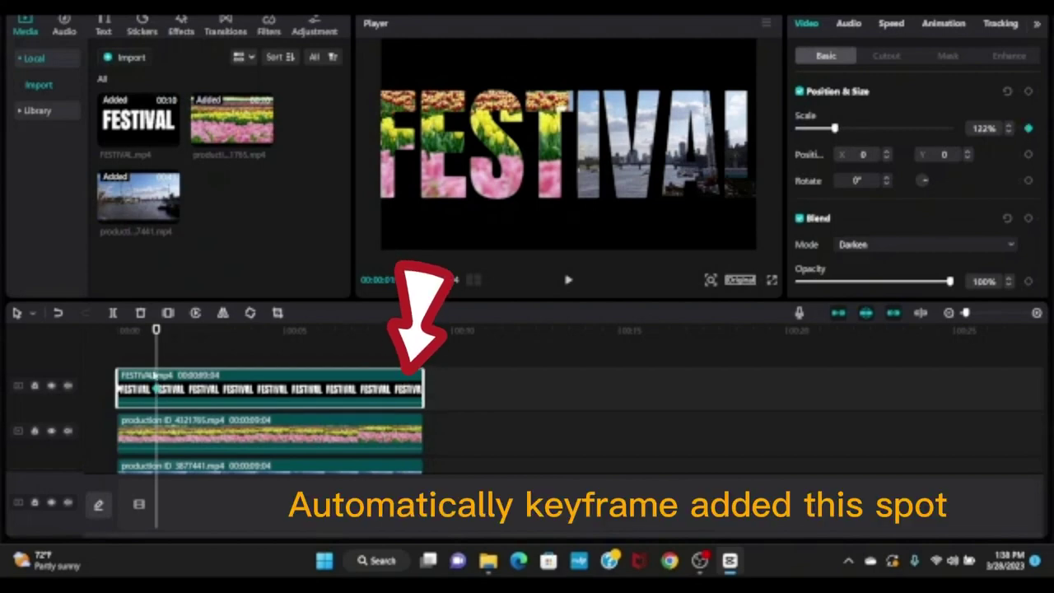
Step: Continue the FESTIVAL clip's zoom-in with scale keyframes of 220% at about 3 seconds and 370% at about 4.5 seconds
left_click_drag(156, 356, 217, 356)
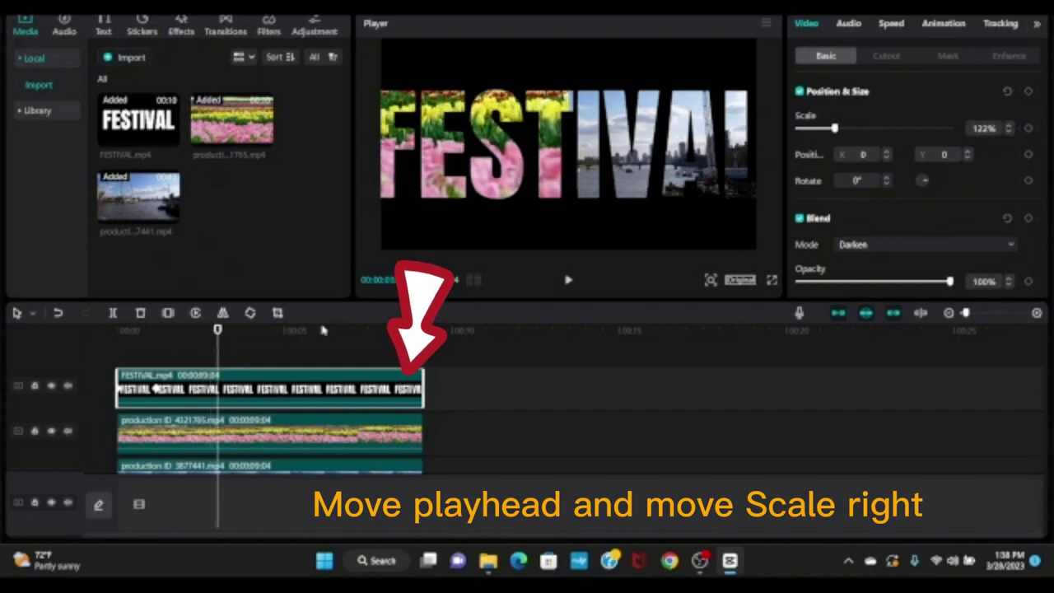
left_click_drag(836, 130, 866, 137)
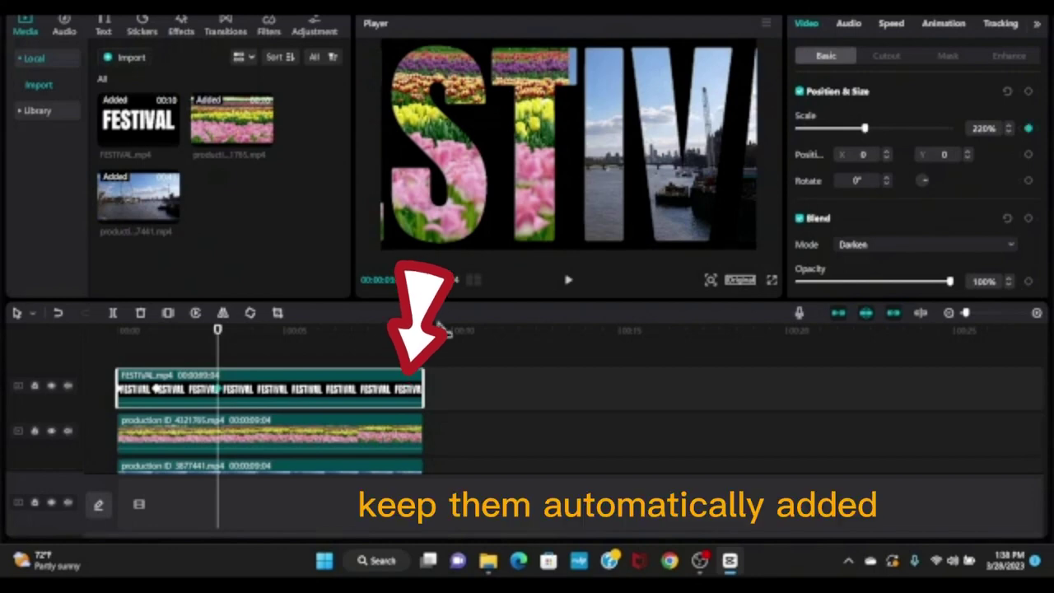
left_click_drag(219, 355, 270, 354)
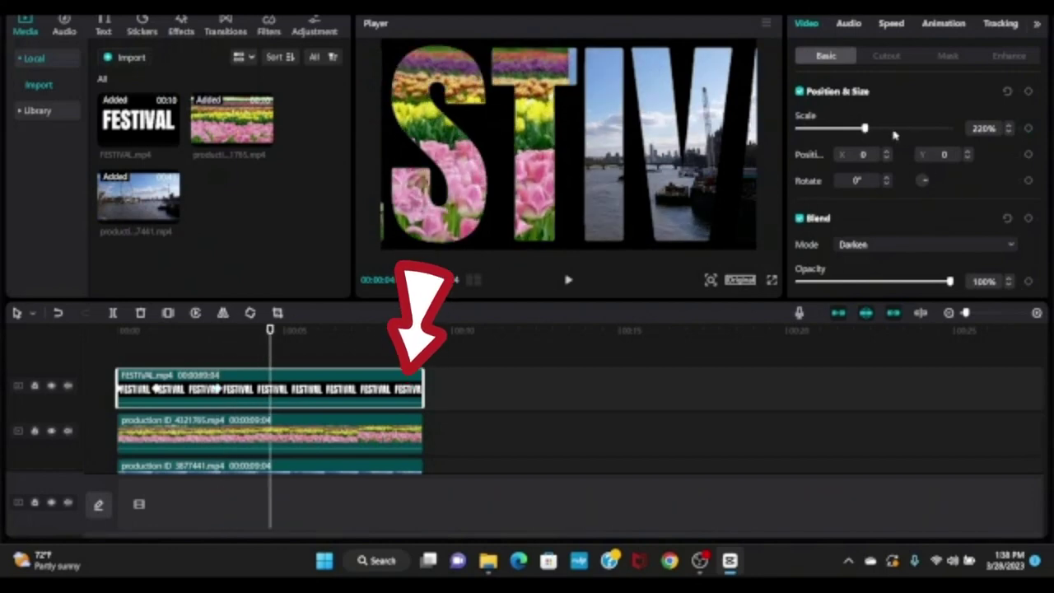
left_click_drag(866, 130, 914, 134)
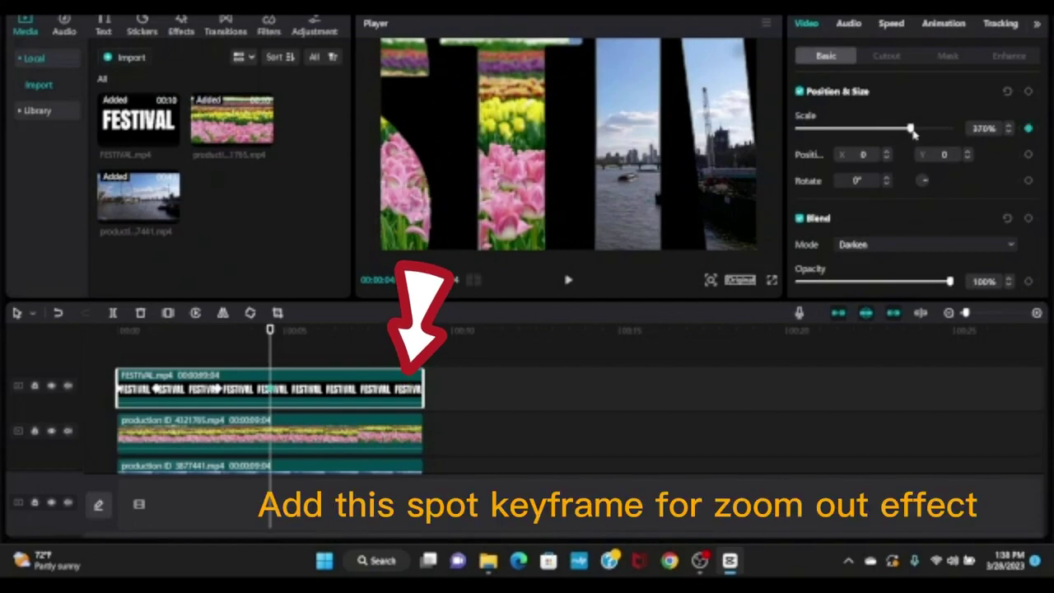
Step: Add zoom-out scale keyframes of 262% at about 5.7 seconds, 165% at 00:00:07:07 and 120% at 00:00:08:10, ending with the playhead at the clip's end
left_click_drag(270, 354, 309, 359)
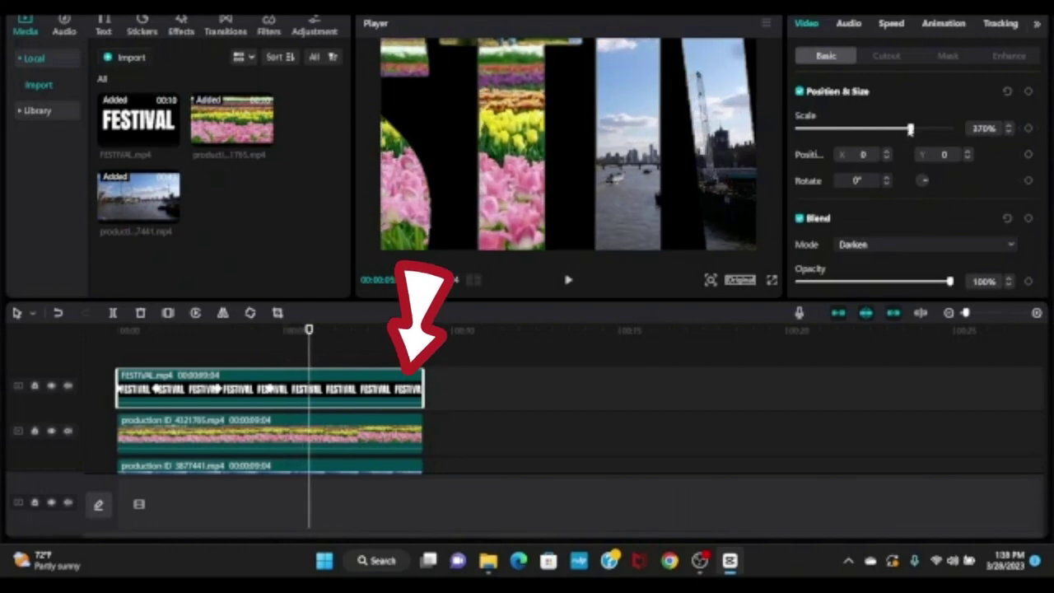
left_click_drag(911, 129, 878, 131)
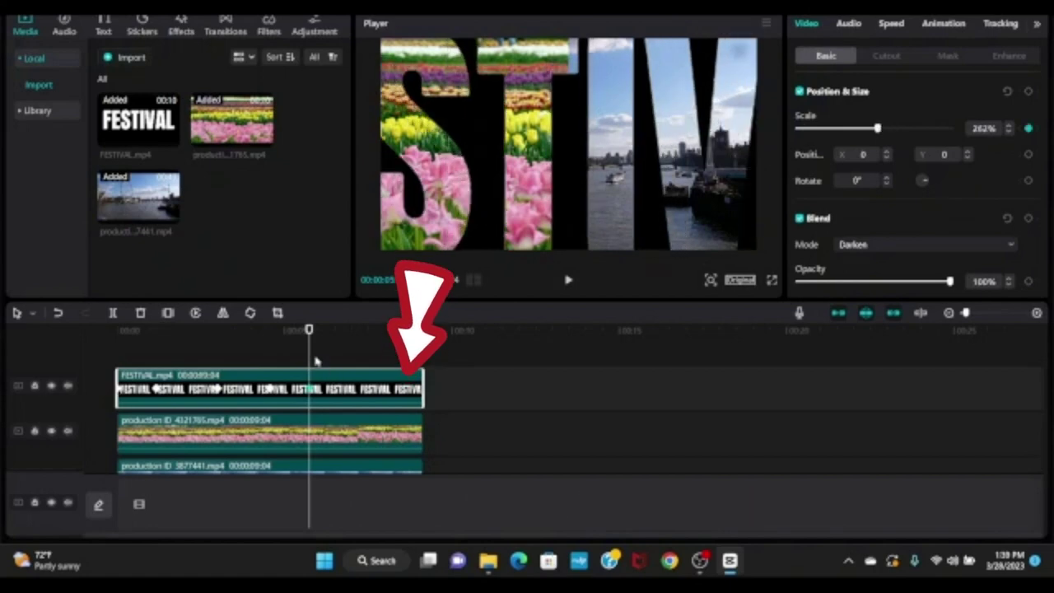
left_click_drag(310, 358, 359, 359)
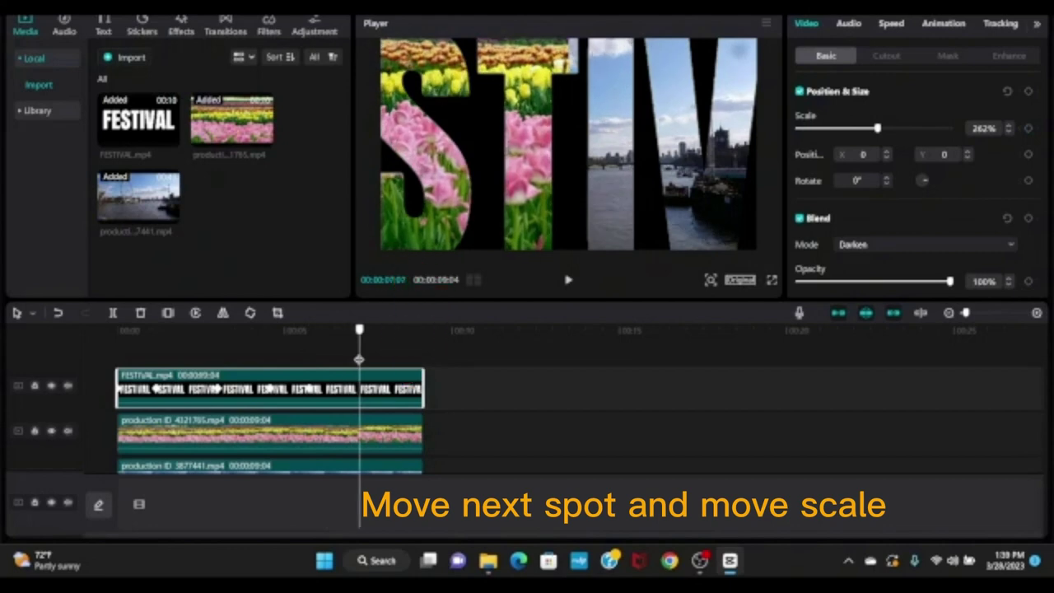
left_click_drag(878, 132, 849, 138)
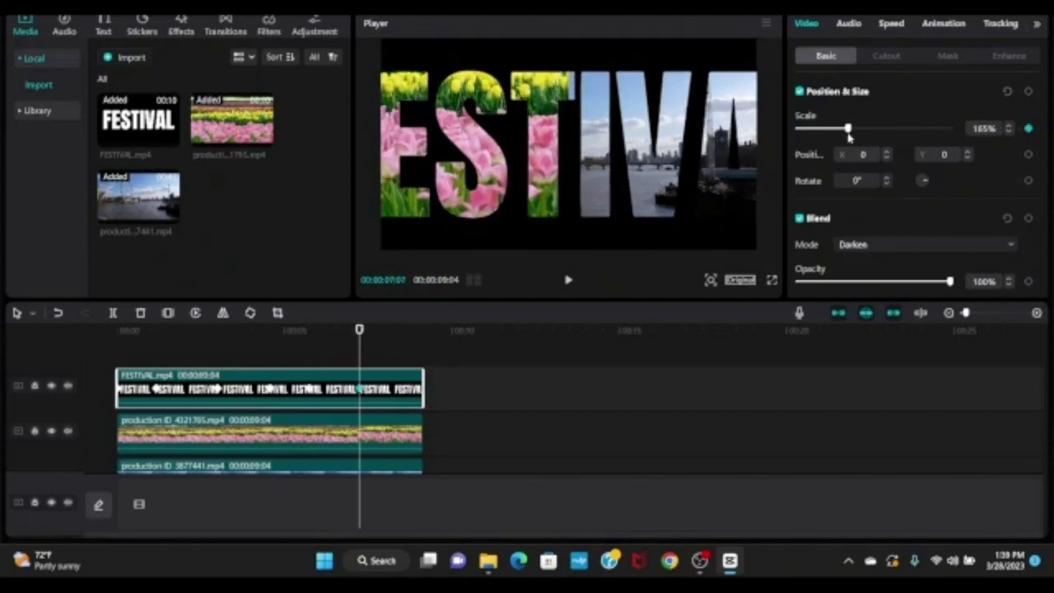
left_click_drag(357, 354, 396, 354)
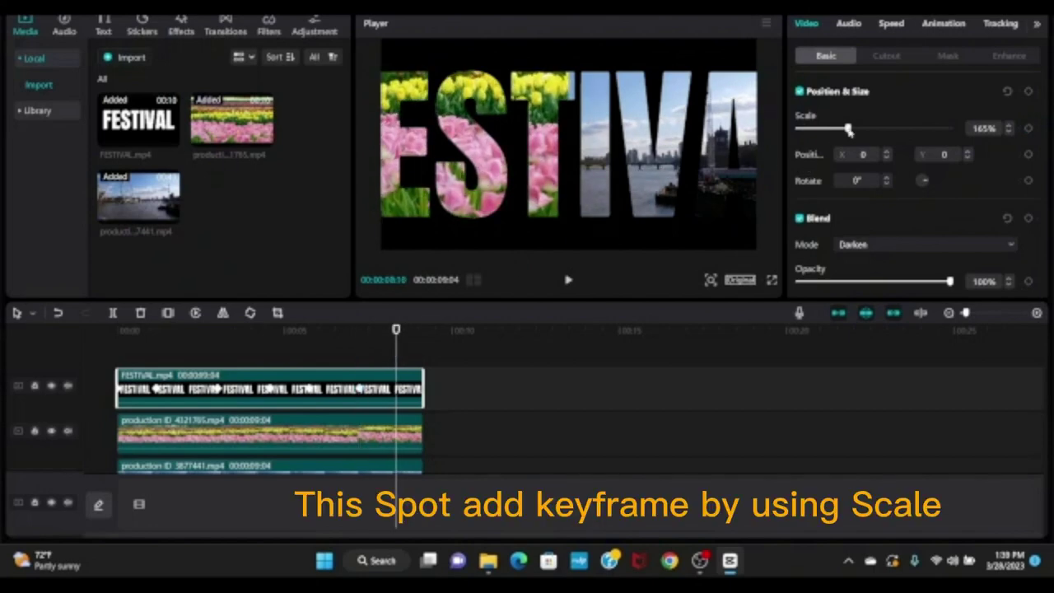
left_click_drag(849, 131, 835, 132)
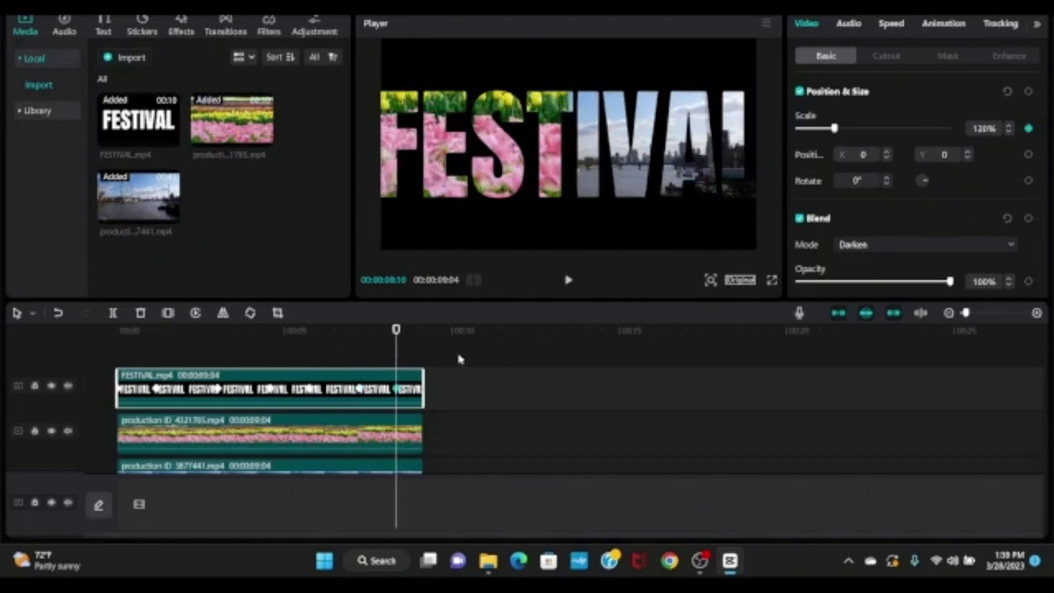
left_click_drag(397, 355, 423, 352)
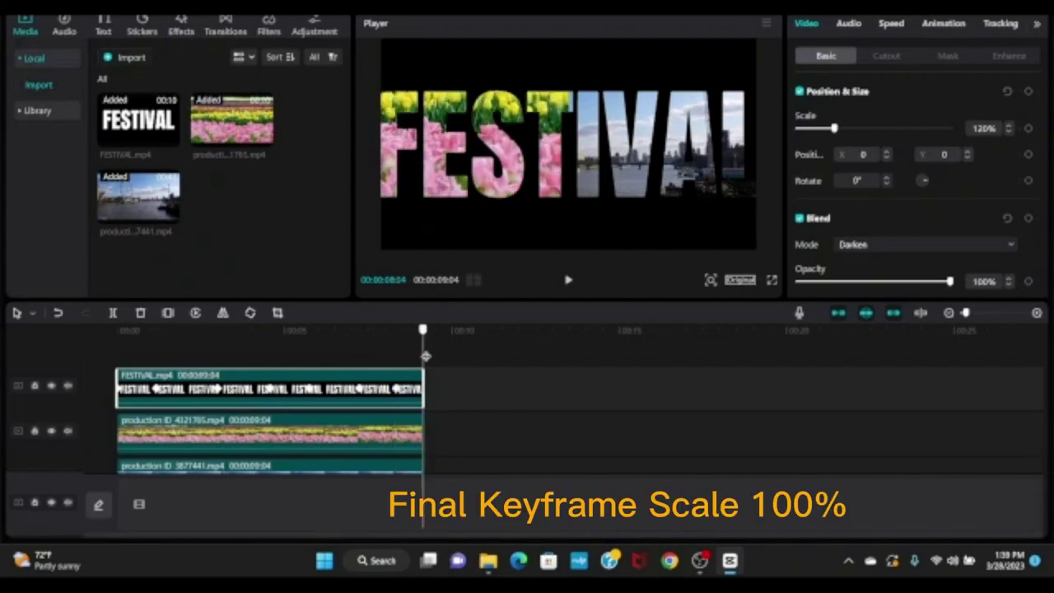
Step: Play back the FESTIVAL composition from the start to review the zoom-in and zoom-out animation
left_click(258, 330)
left_click(116, 402)
left_click(567, 280)
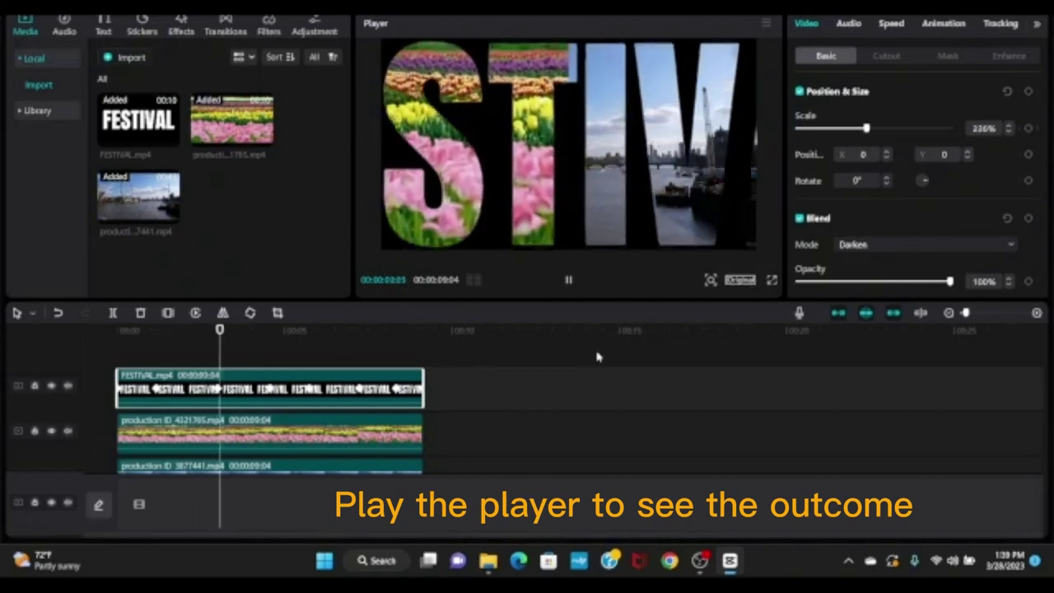
left_click(568, 280)
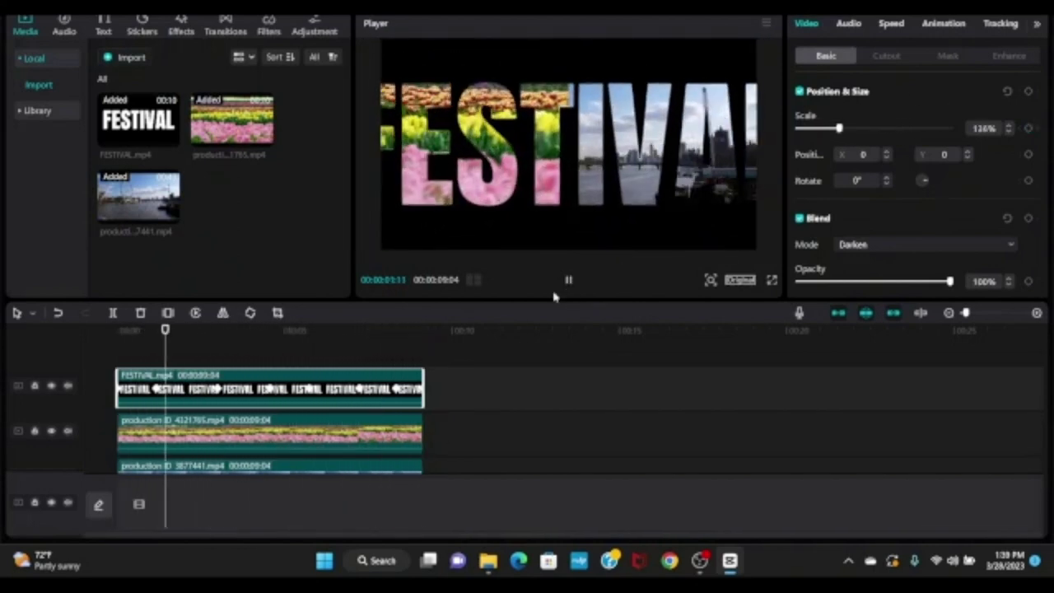
left_click(567, 280)
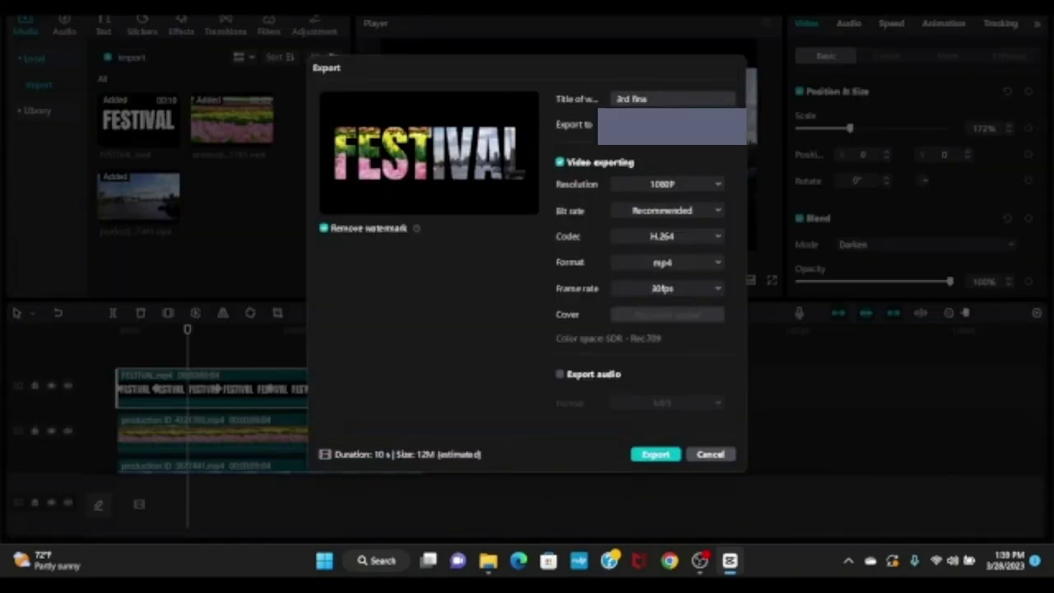
Step: Export the finished composition as a 1080P H.264 mp4 at 30fps with the recommended bit rate
left_click(643, 438)
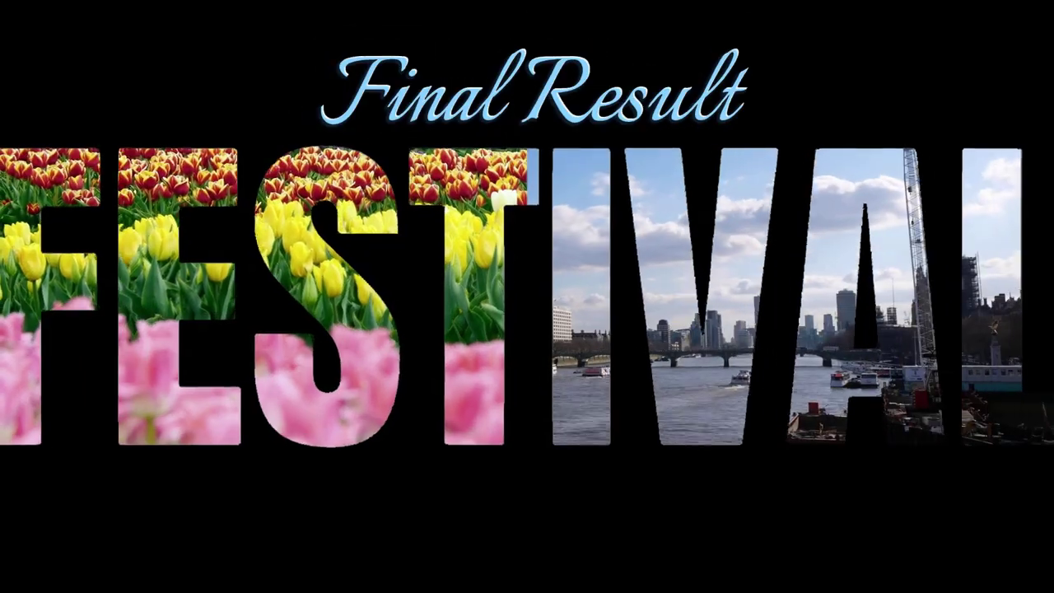